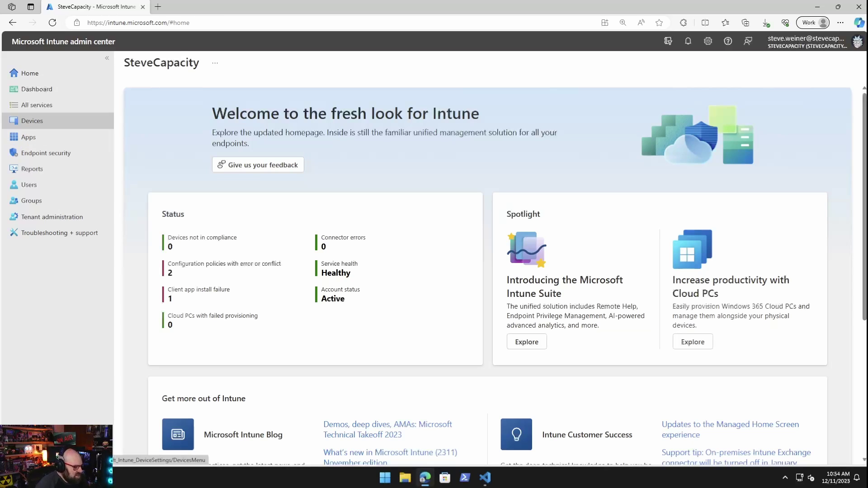
Step: Go to Devices > macOS > macOS enrollment and open the Apple MDM Push certificate setup
click(32, 121)
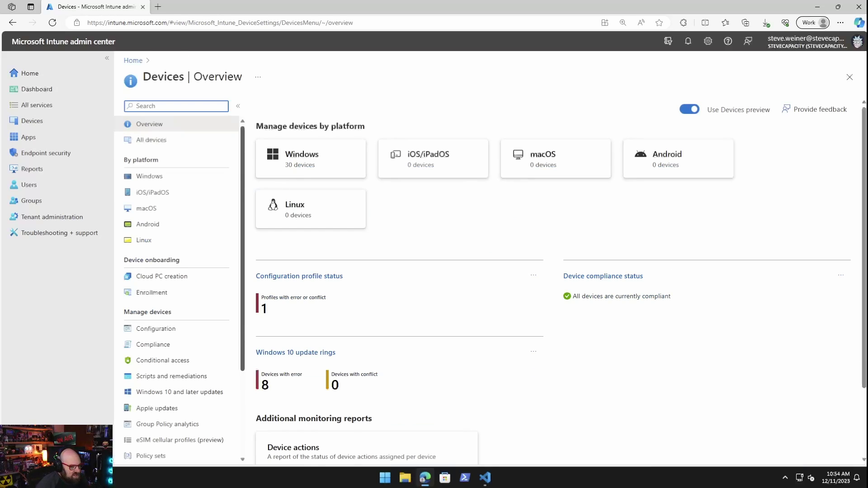
click(543, 158)
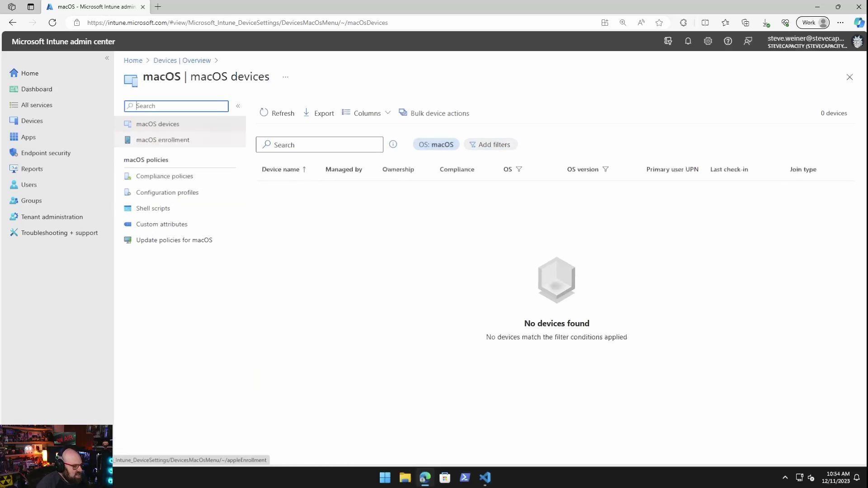
click(163, 140)
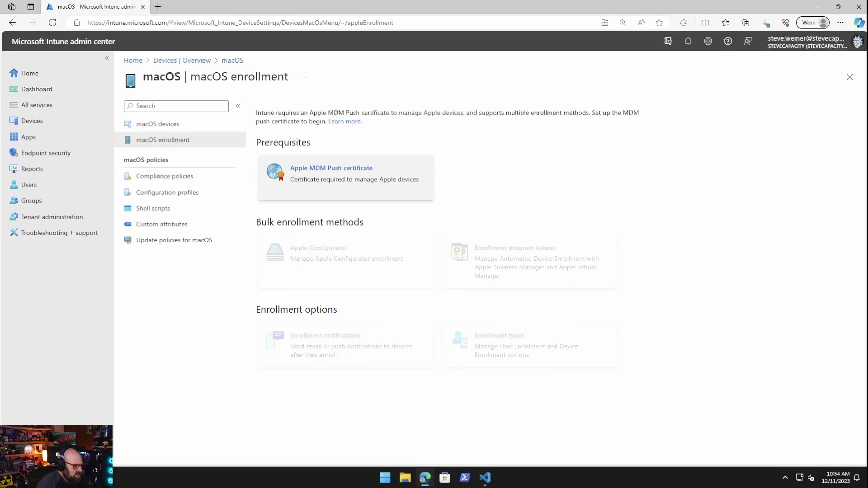
click(346, 177)
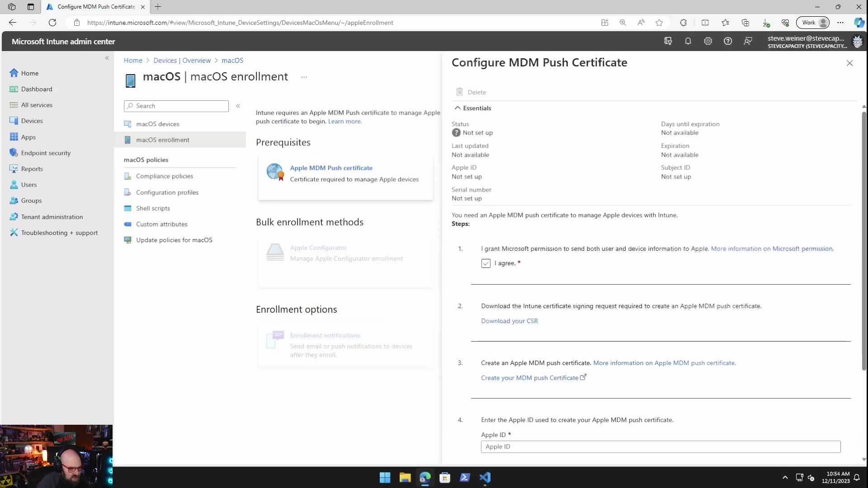
Step: Agree to share data with Apple and launch Apple's site to create the MDM push certificate
click(485, 263)
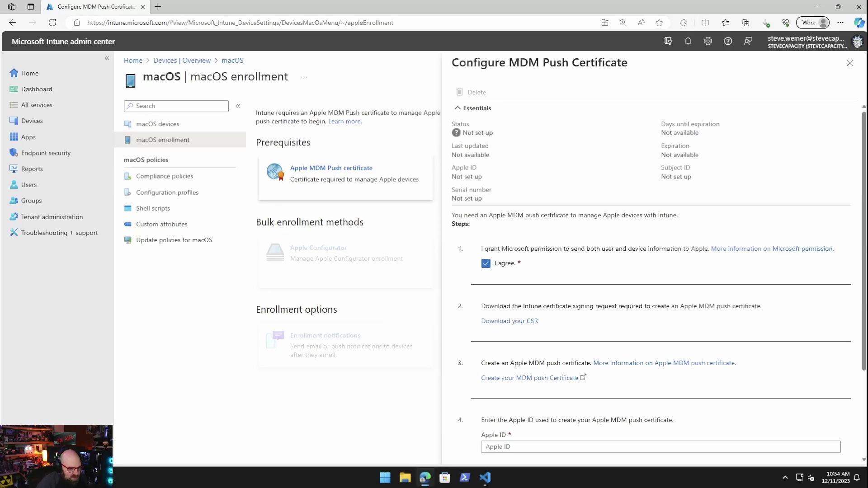
scroll(524, 215, down, 2)
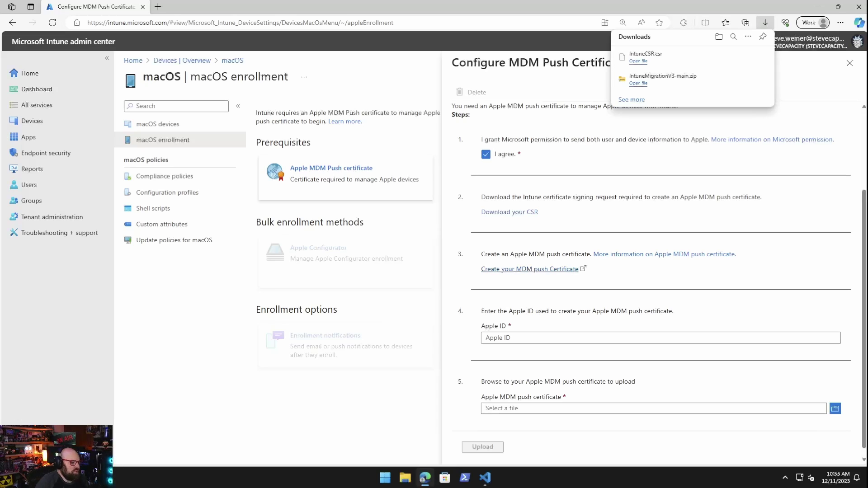
click(530, 269)
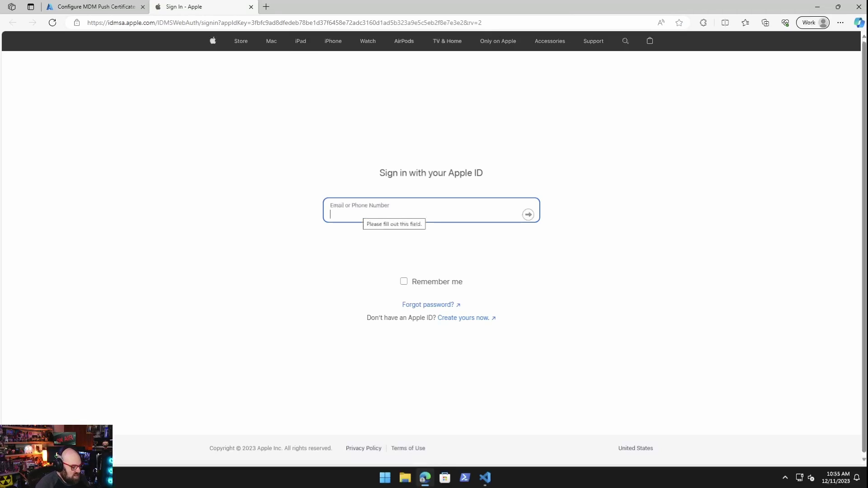
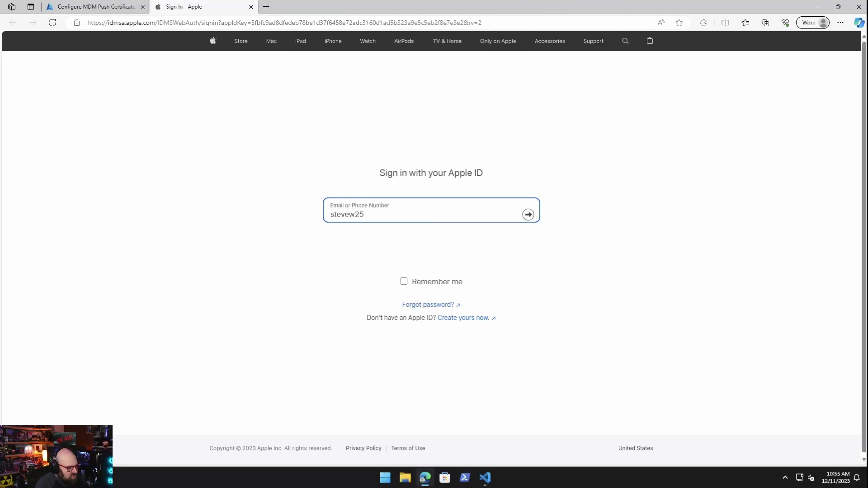
Step: Sign in to the Apple Push Certificates Portal with the Apple ID and its password
key(Return)
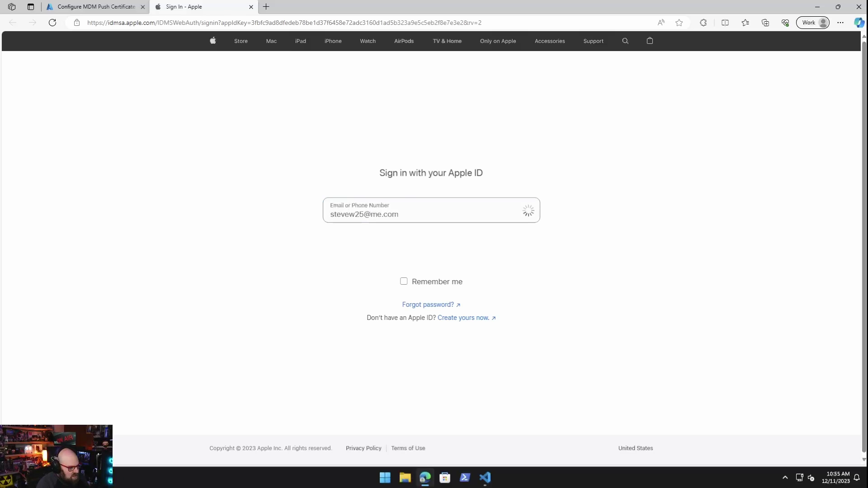
key(Return)
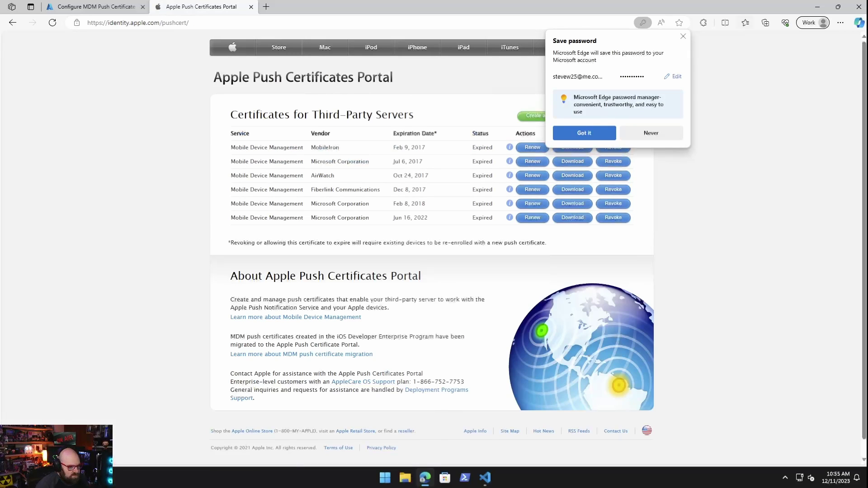
Step: Start a new push certificate, accept the terms of use, and add a tenant Mac MDM note
click(584, 132)
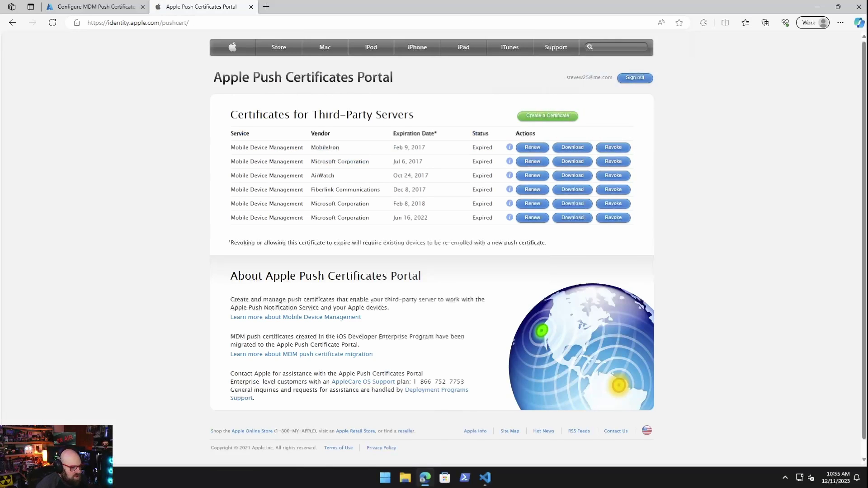
click(548, 116)
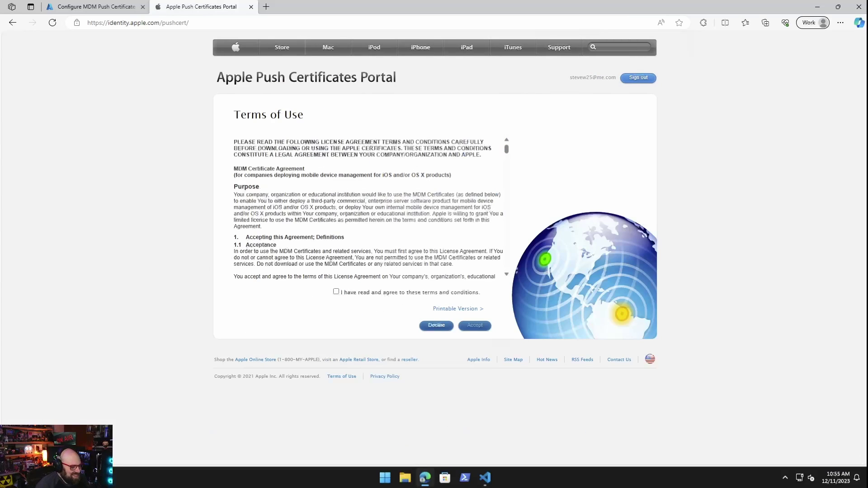
click(336, 291)
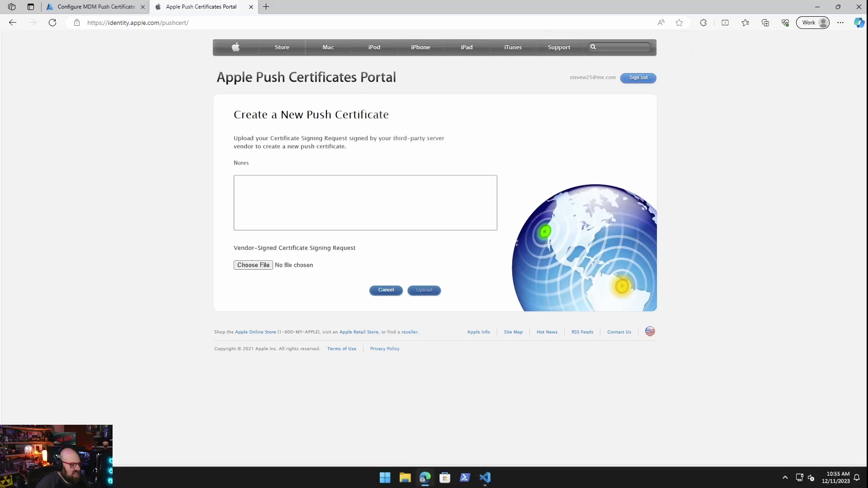
click(238, 181)
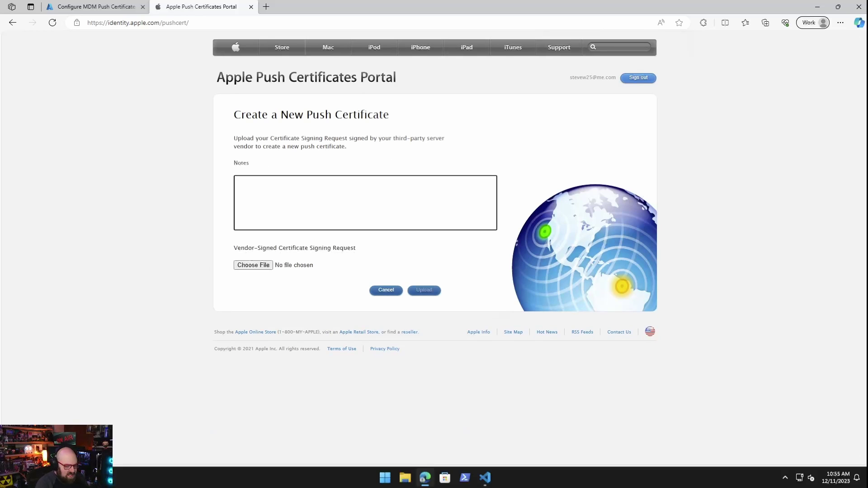
text(Steve)
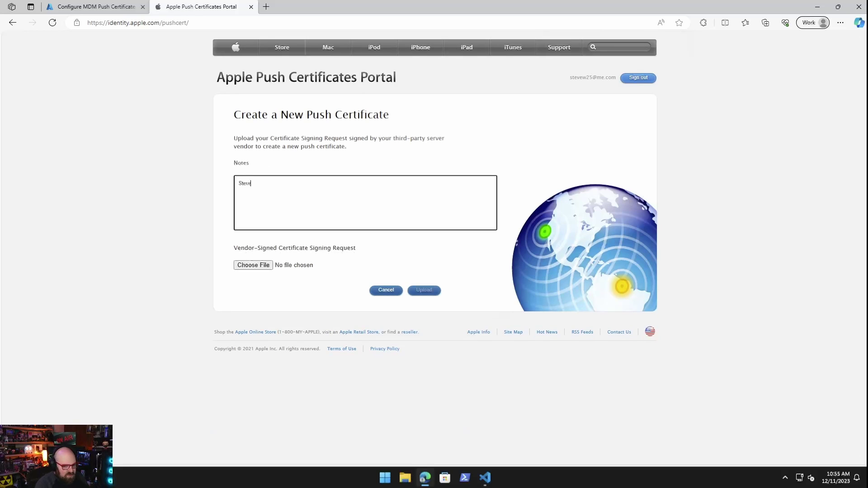
text(capacity)
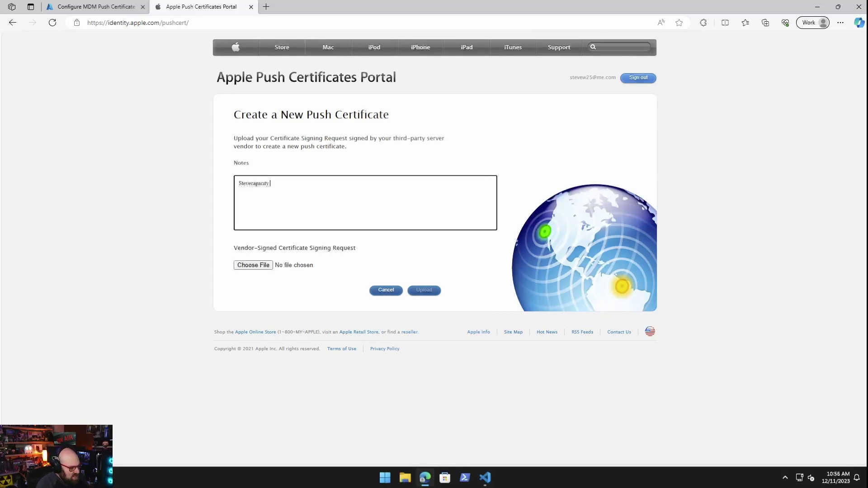
text( tenant Mac MDM cer)
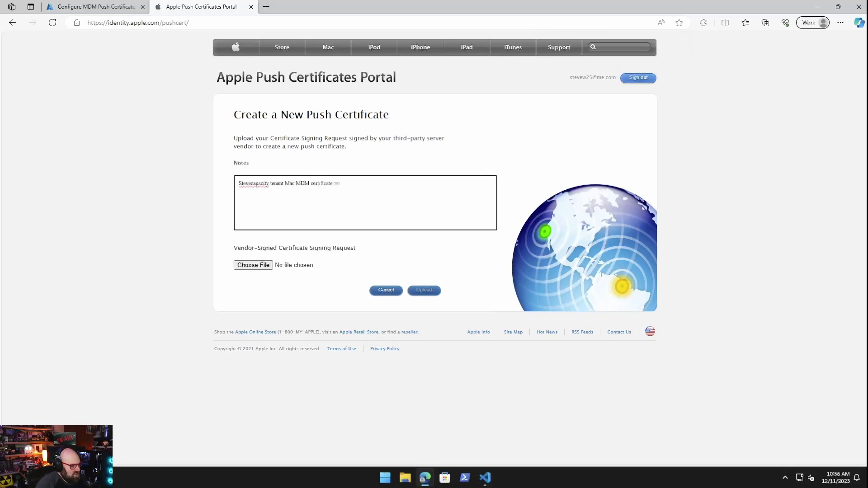
Step: Upload IntuneCSR.csr as the signing request and download the resulting .pem certificate
click(253, 265)
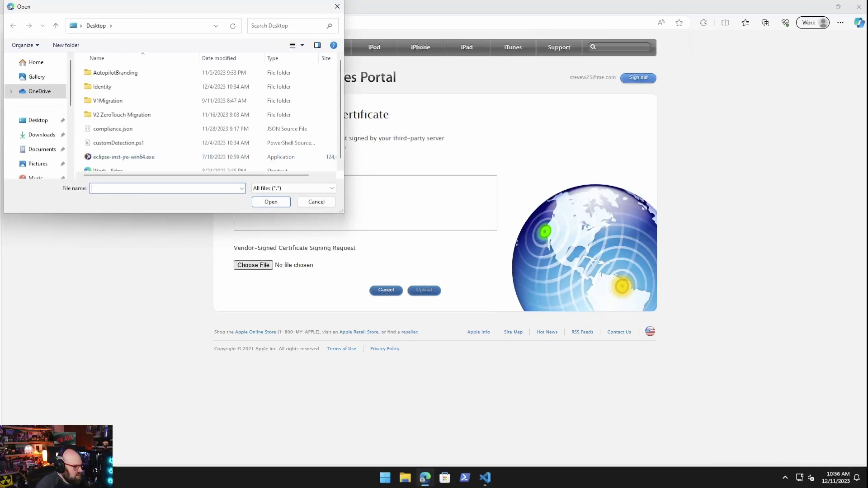
click(40, 135)
double_click(108, 85)
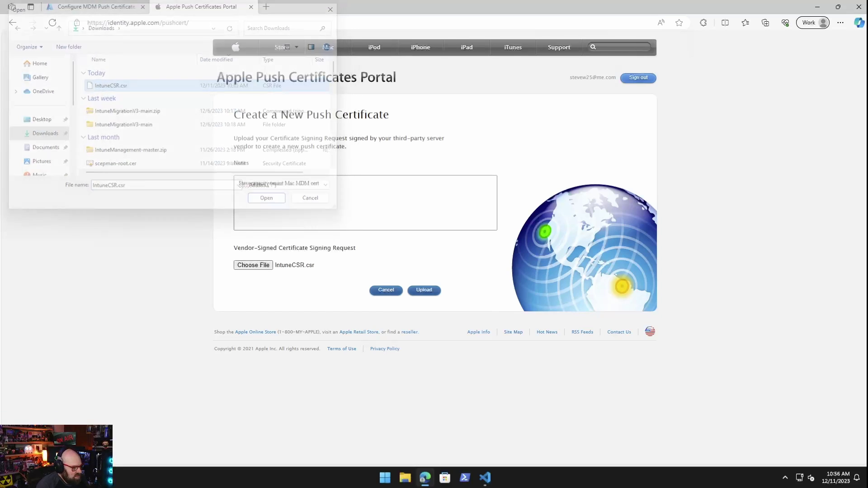
click(424, 290)
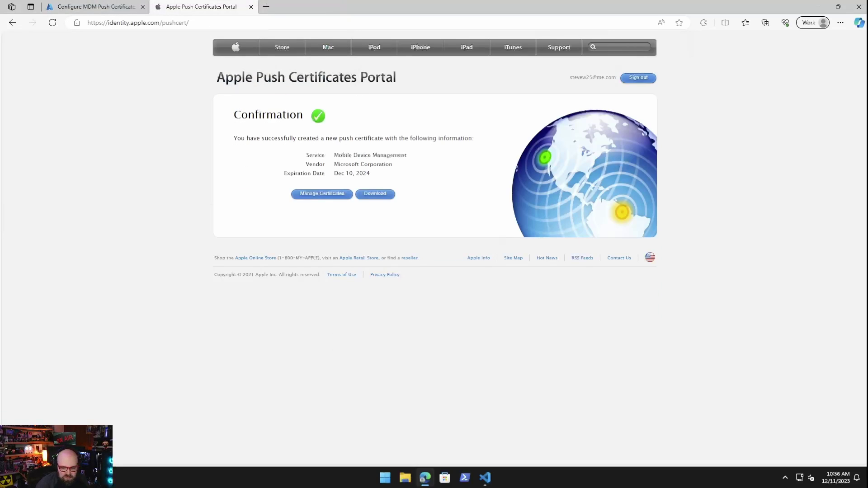
click(375, 194)
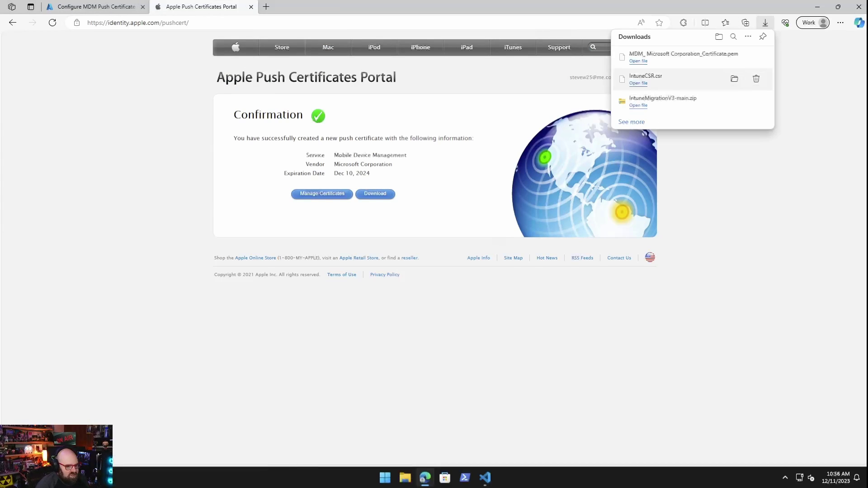
Step: Enter the Apple ID, upload MDM_ Microsoft Corporation_Certificate.pem to Intune, and close the panel
click(95, 6)
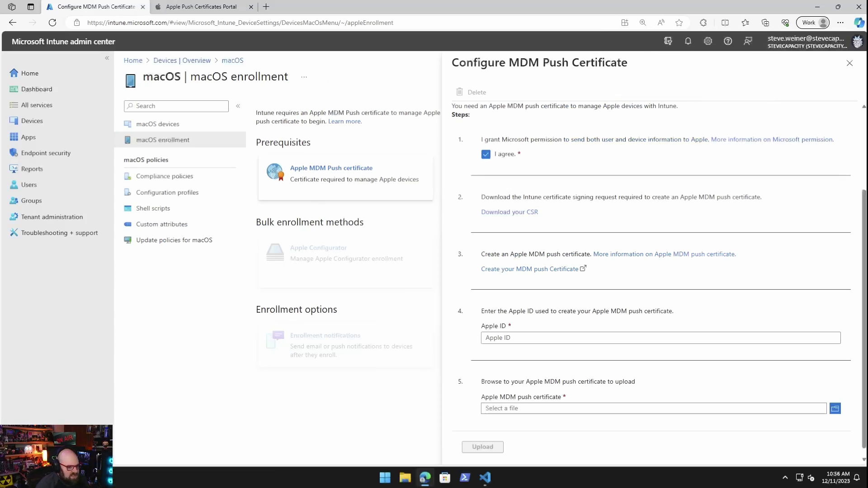
click(520, 338)
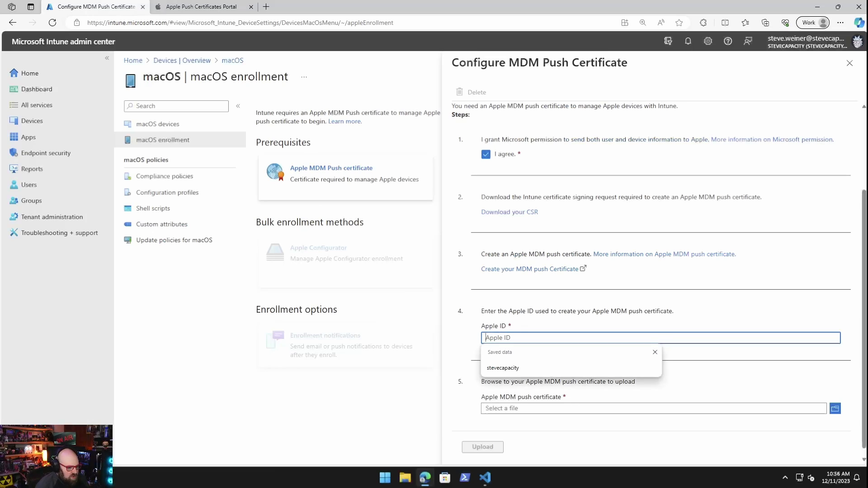
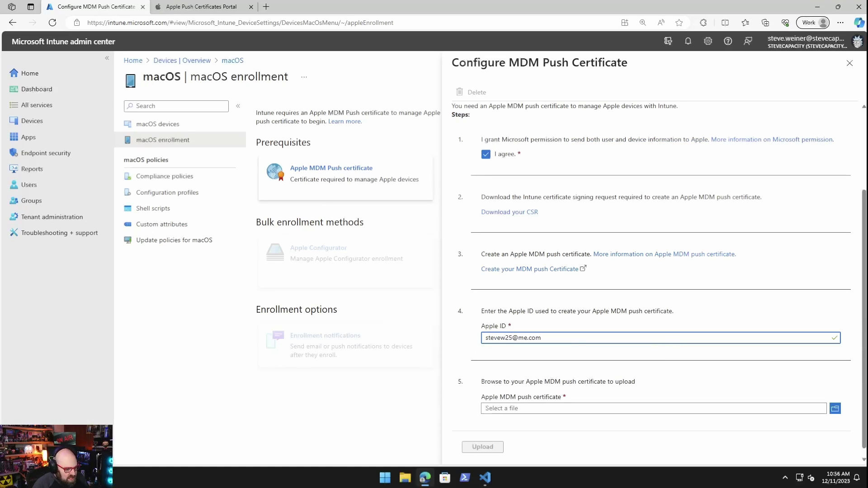
click(835, 408)
click(144, 85)
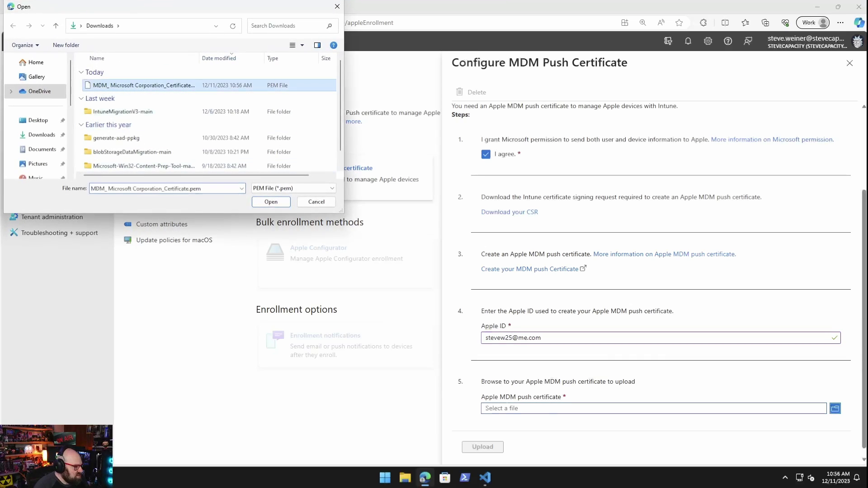
click(271, 201)
click(496, 447)
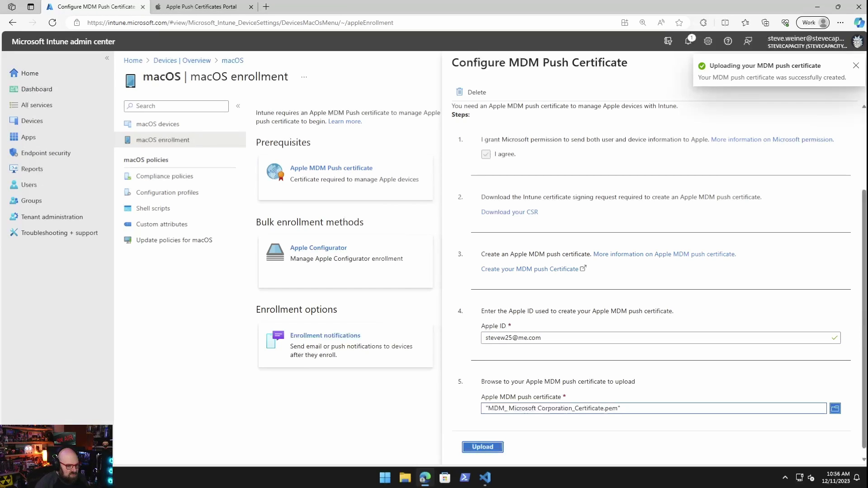
scroll(659, 279, down, 1)
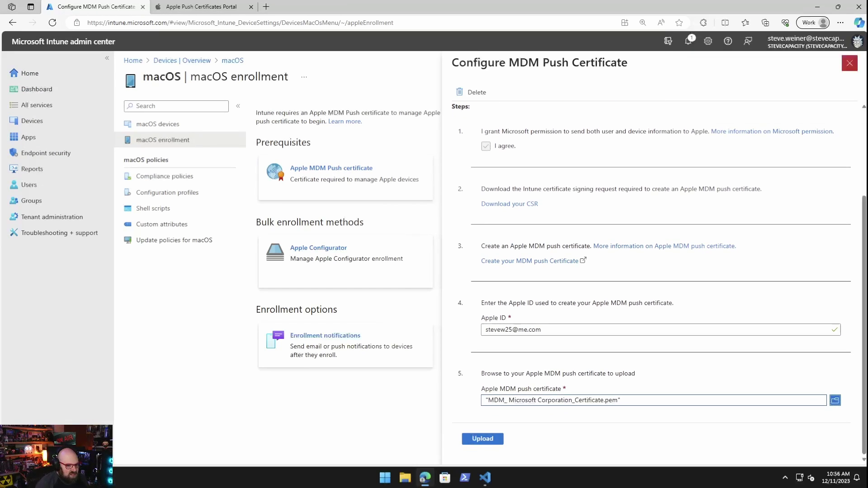
click(849, 62)
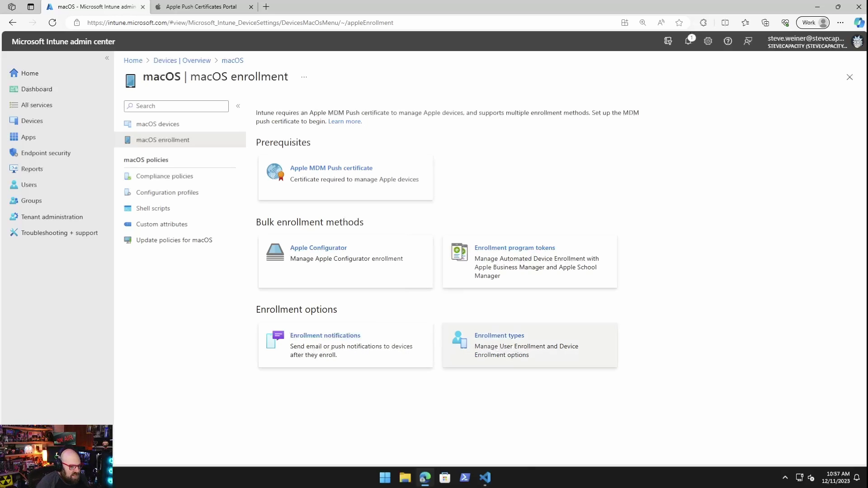
Step: Create a new enrollment type profile named 'Default Mac enrollment profile' and continue past Basics
click(499, 335)
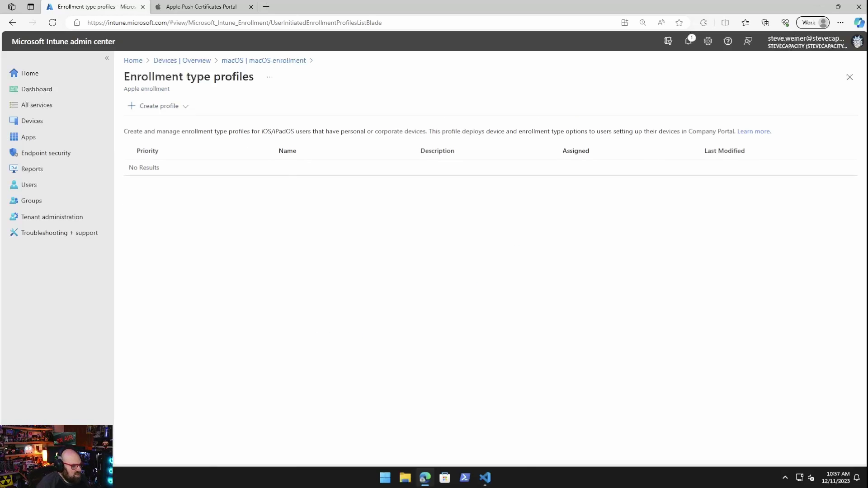
click(159, 106)
click(152, 123)
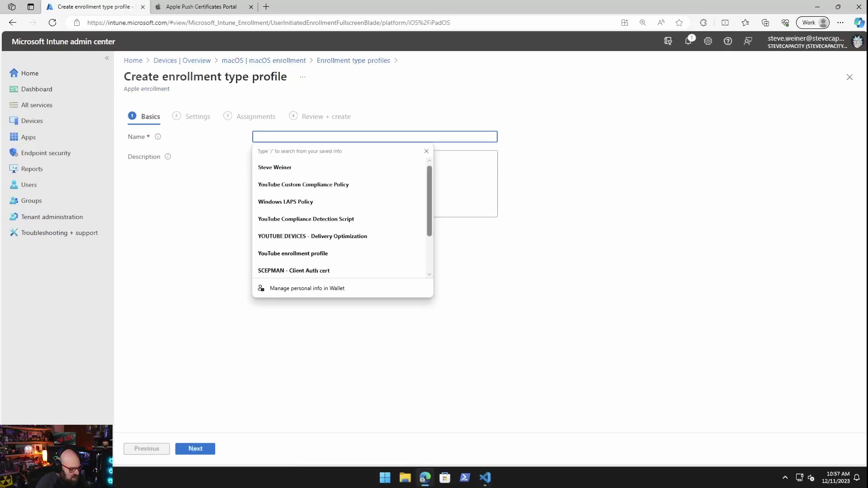
text(Default MAC)
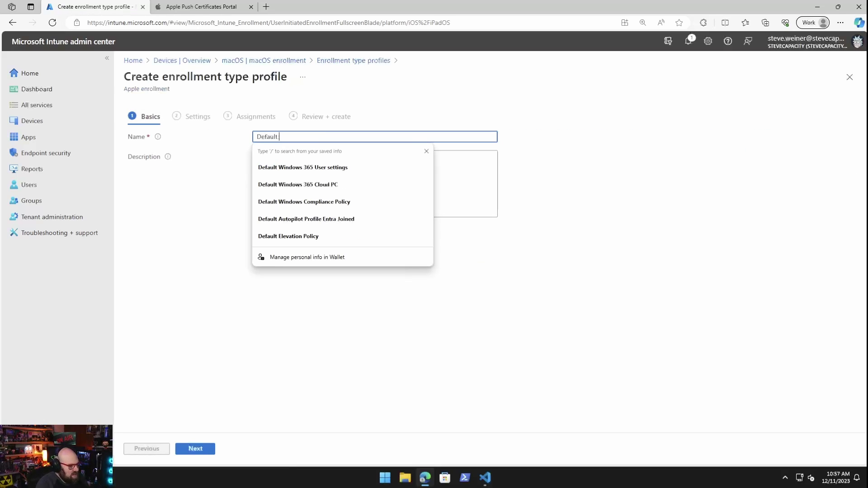
key(BackSpace)
key(BackSpace)
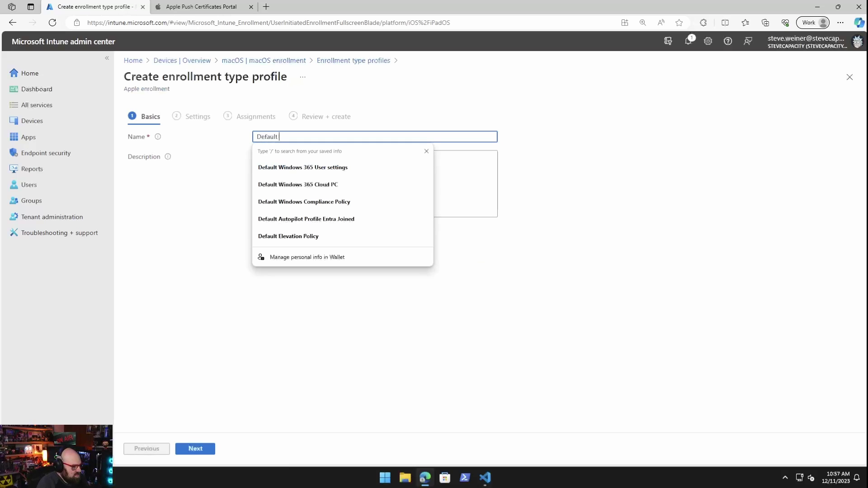
text(Mac enroll)
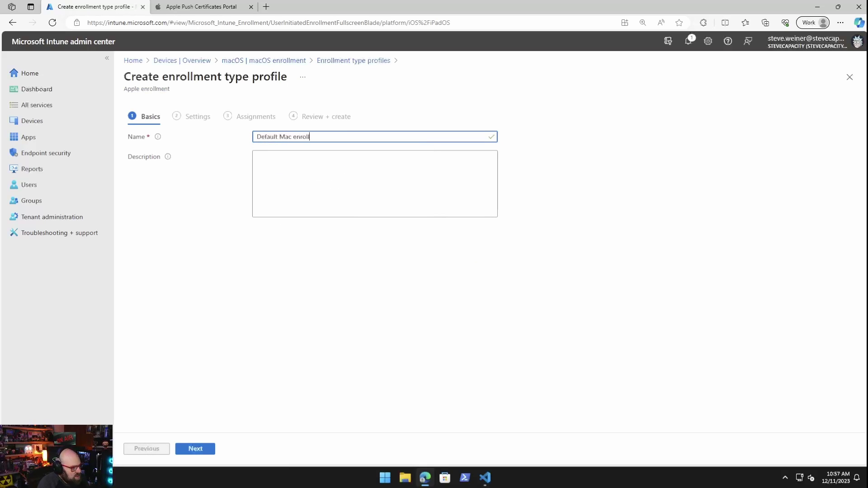
text(ment profile)
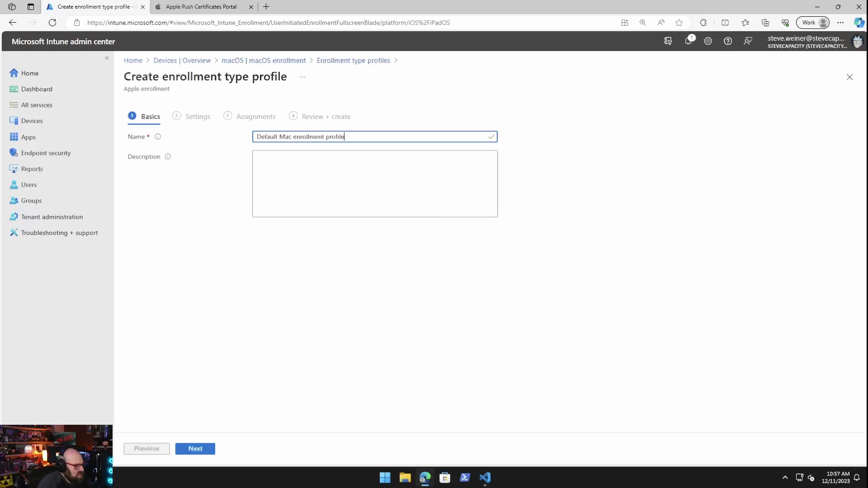
key(Return)
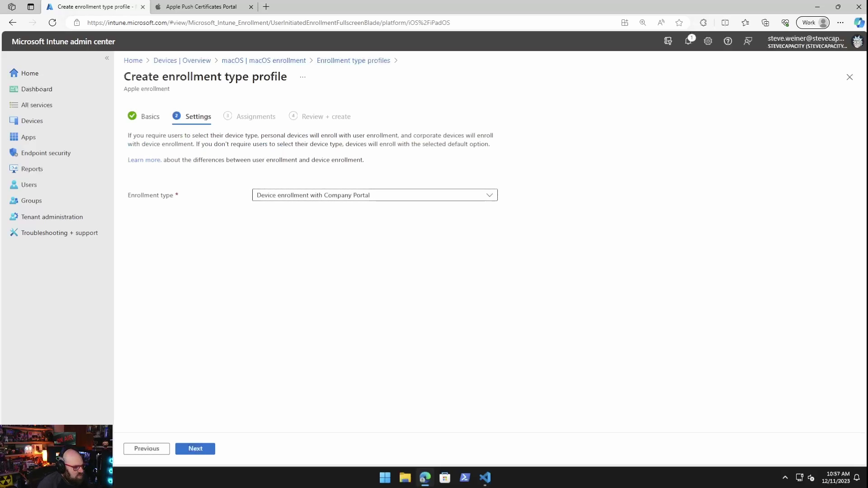
Step: Set Enrollment type to 'Determine based on user choice'
key(Return)
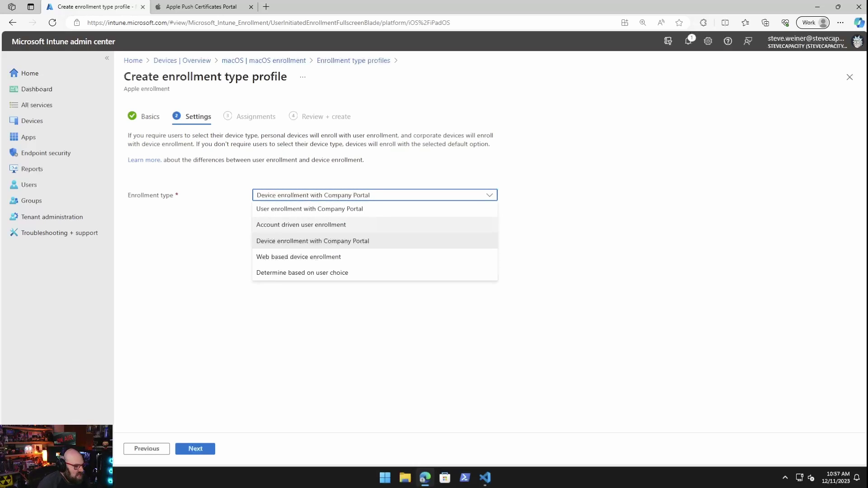
key(Return)
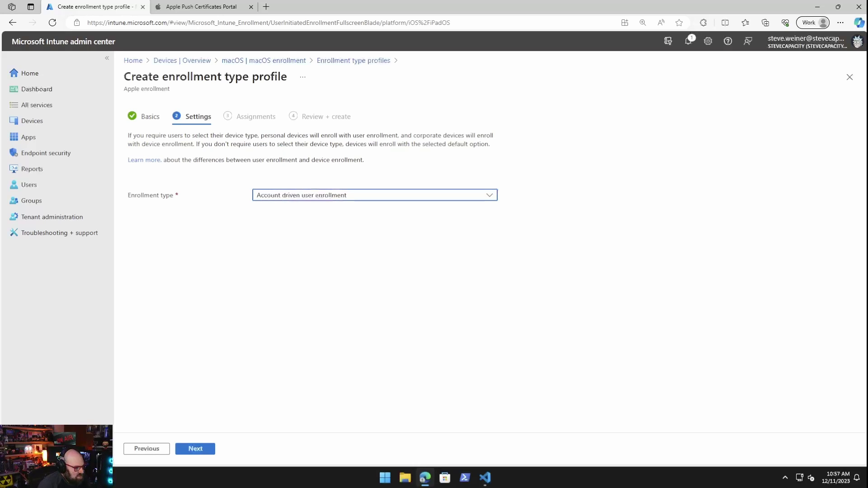
key(Return)
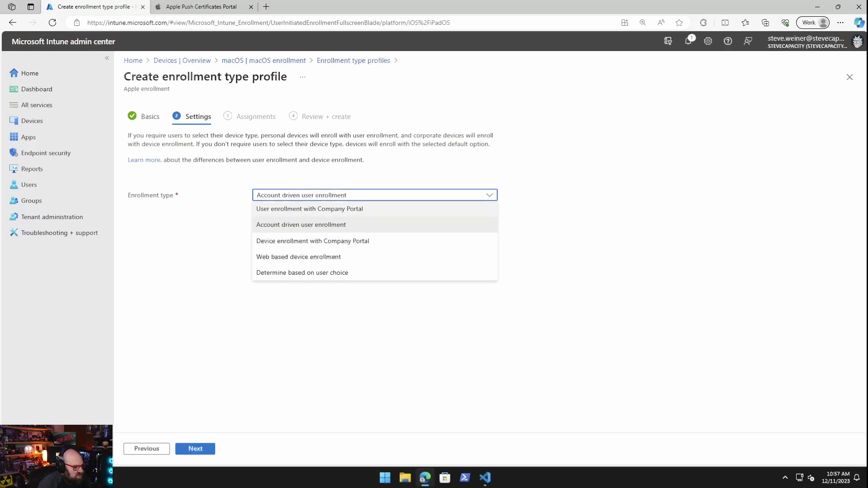
key(Down)
key(Down)
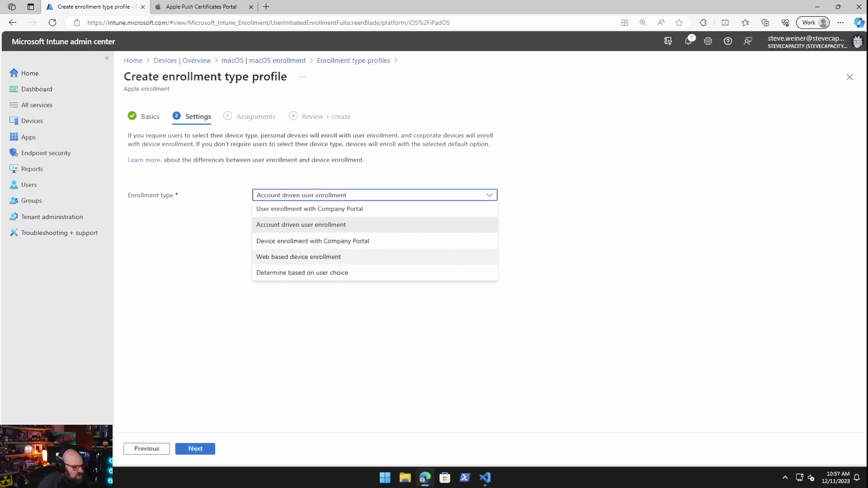
key(Down)
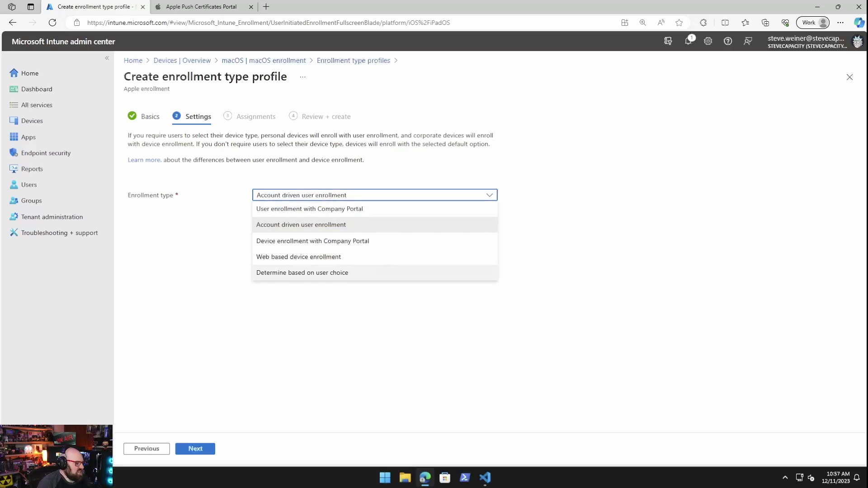
key(Return)
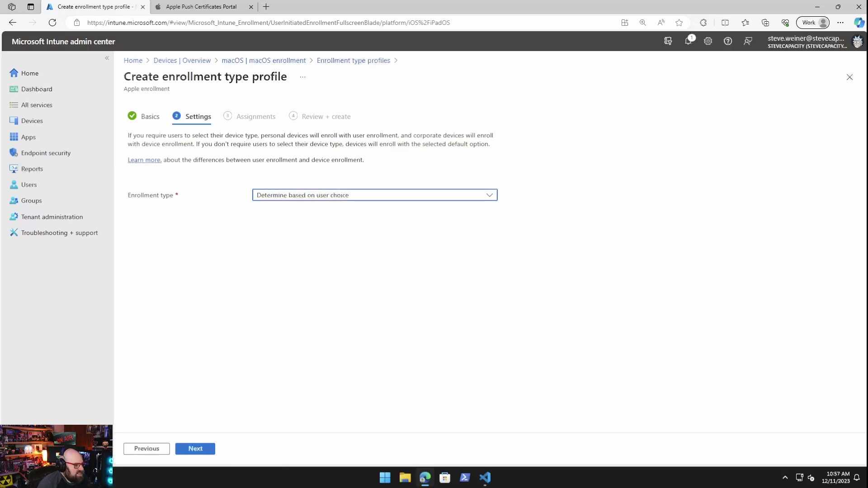
Step: Open and skim the 'Set up user enrollment with Company Portal' article, then return to the wizard
click(144, 160)
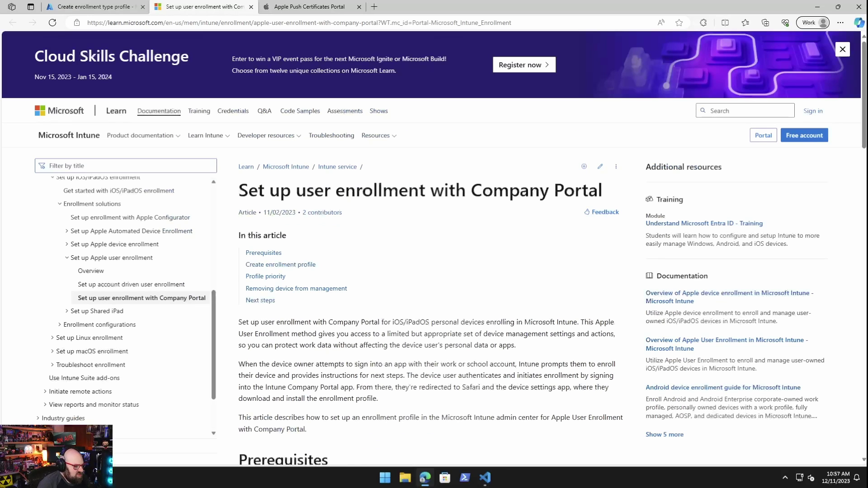
scroll(432, 271, down, 9)
scroll(431, 249, down, 15)
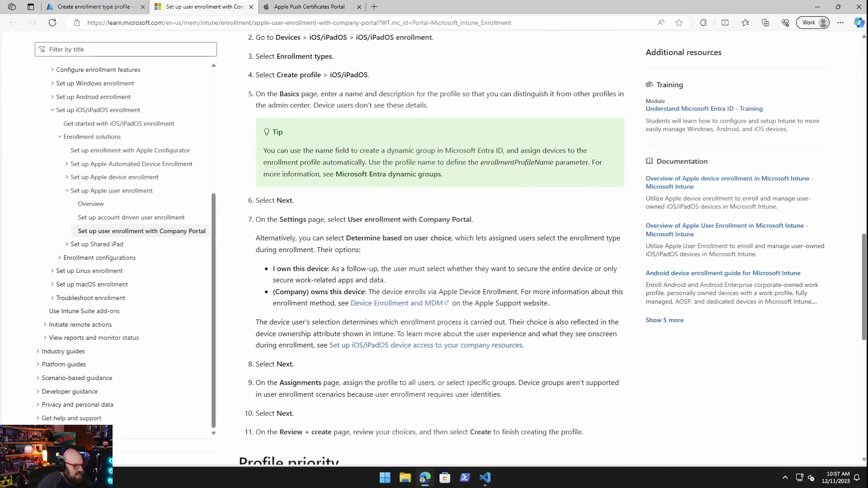
scroll(431, 249, down, 2)
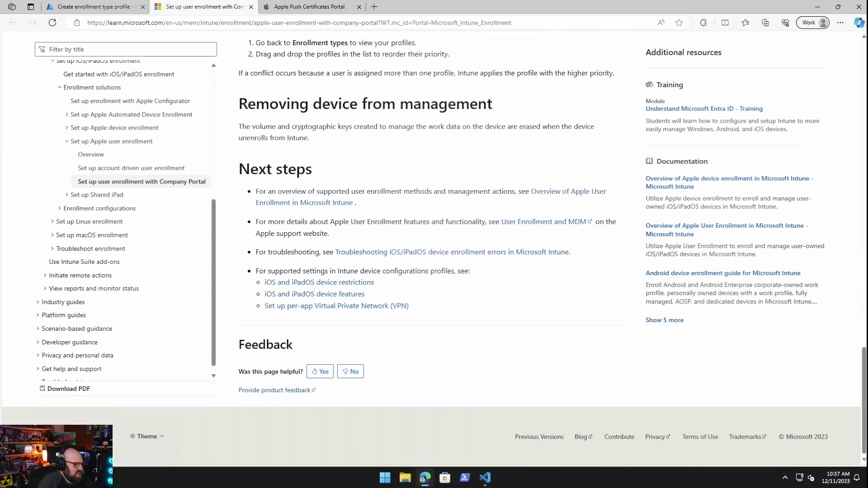
scroll(431, 248, up, 18)
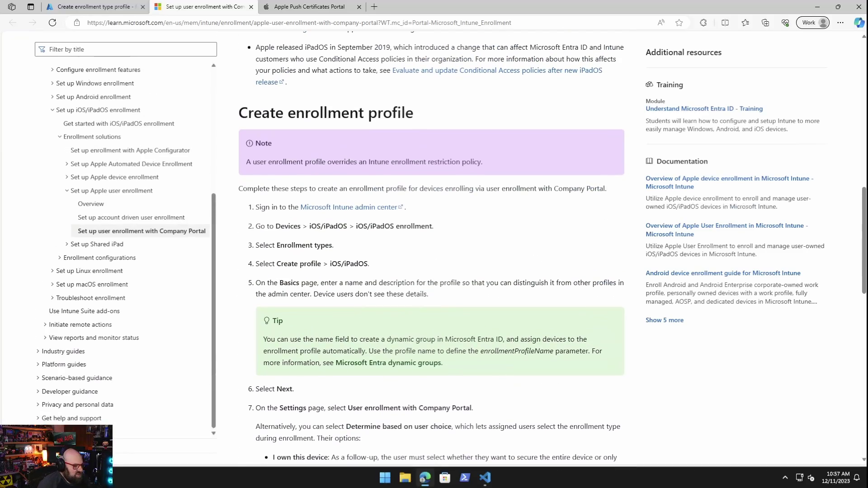
scroll(431, 248, up, 6)
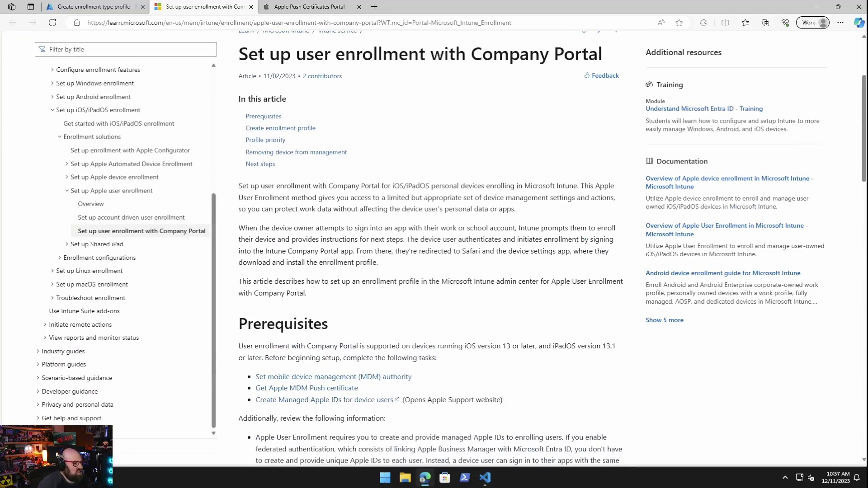
click(90, 6)
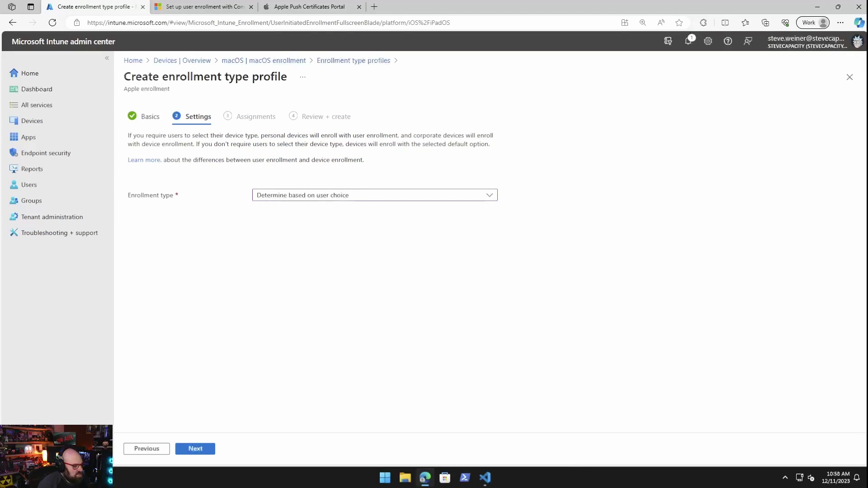
Step: Assign the profile to all users, create it, and reopen the enrollment type profiles list
click(196, 448)
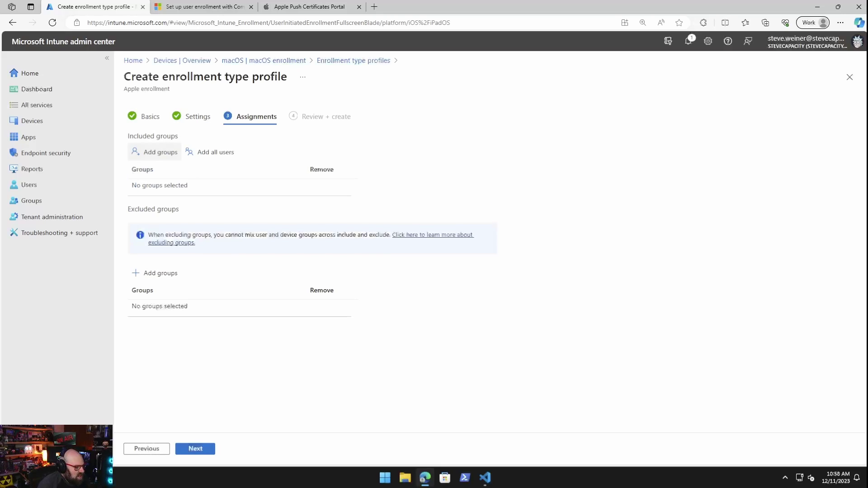
click(210, 152)
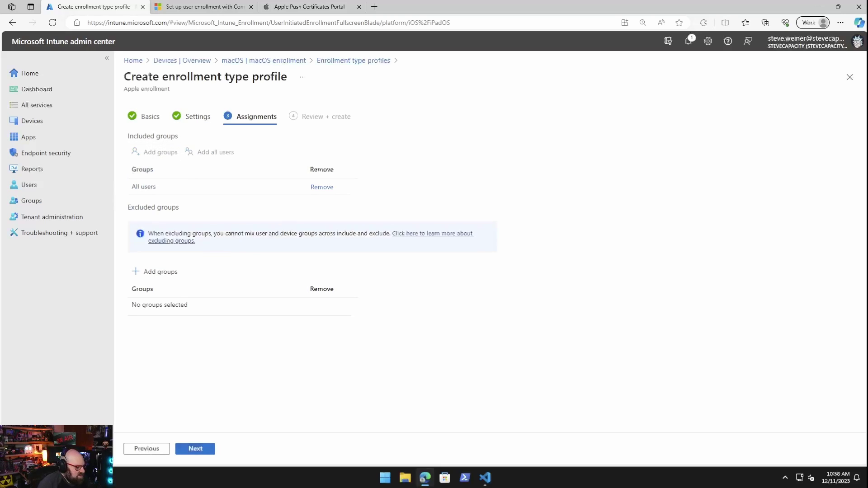
click(195, 448)
click(195, 448)
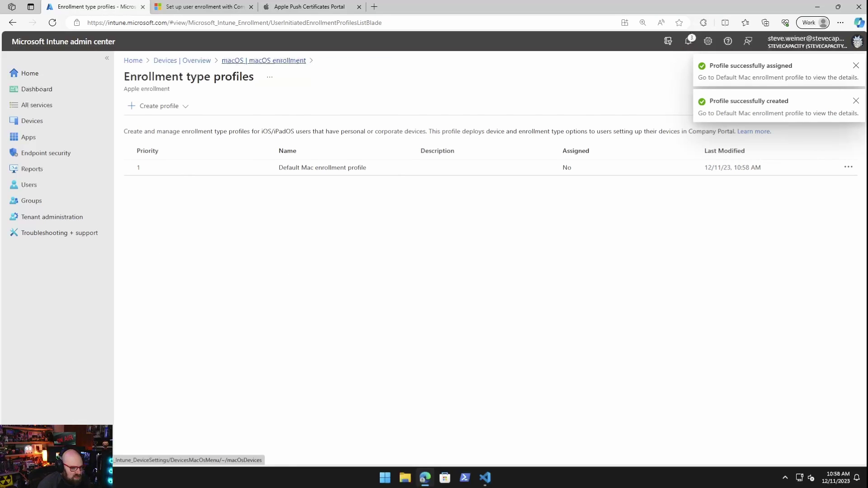
click(263, 60)
click(499, 339)
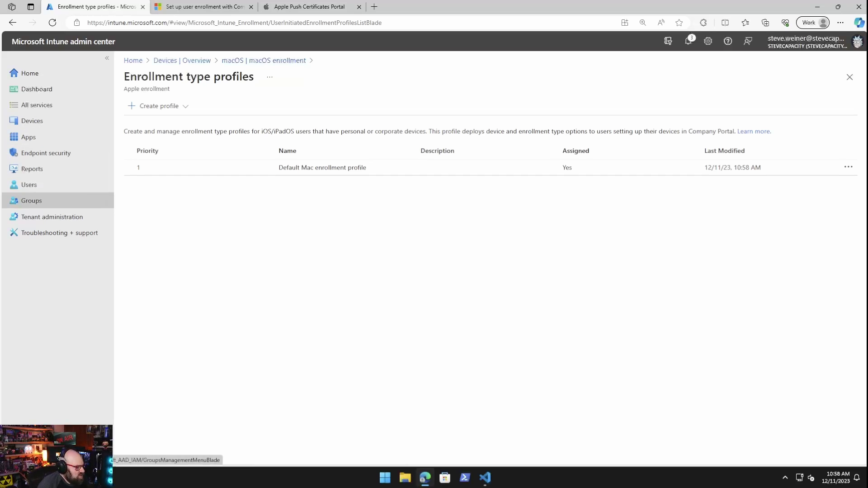
Step: Create a group named 'ALL MacOS devices' with Dynamic Device membership and open its query builder
click(38, 202)
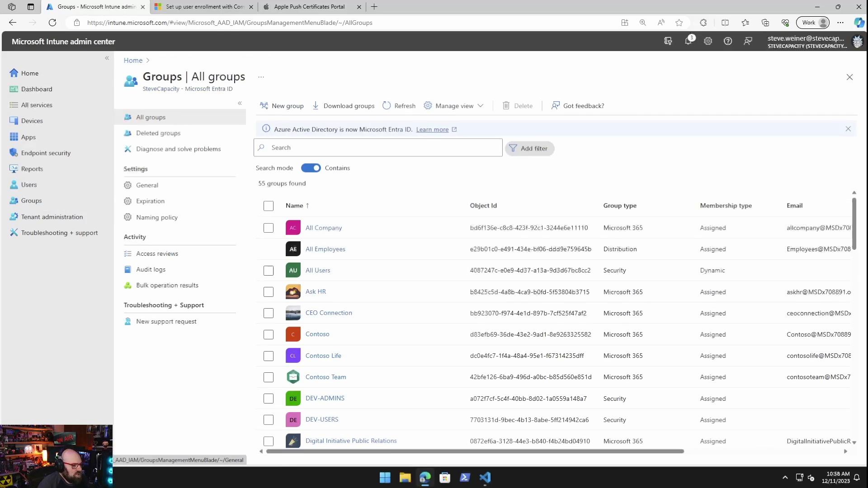
click(282, 106)
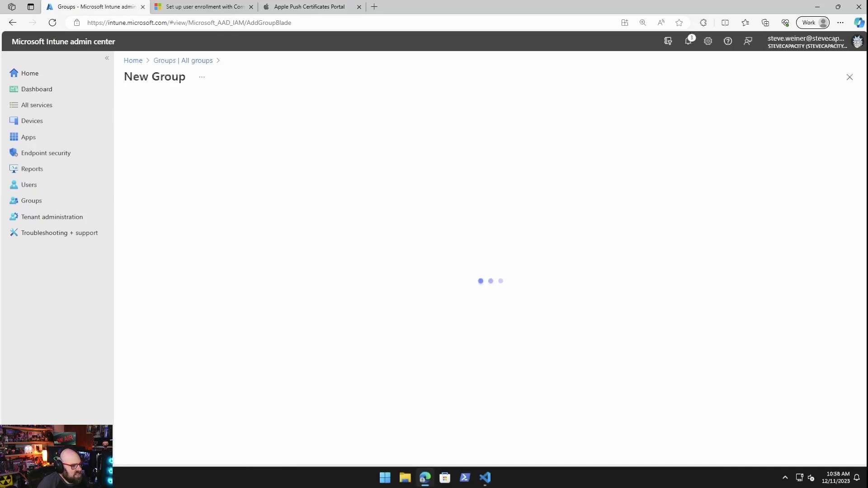
click(203, 171)
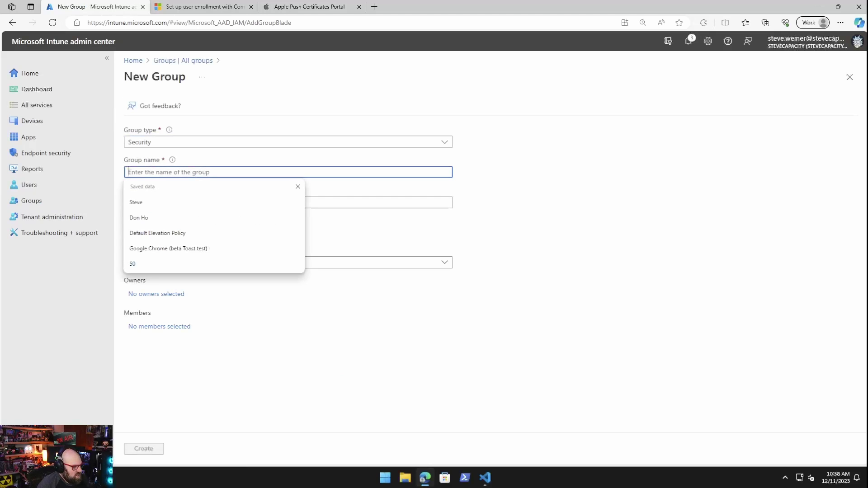
text(MacOS D)
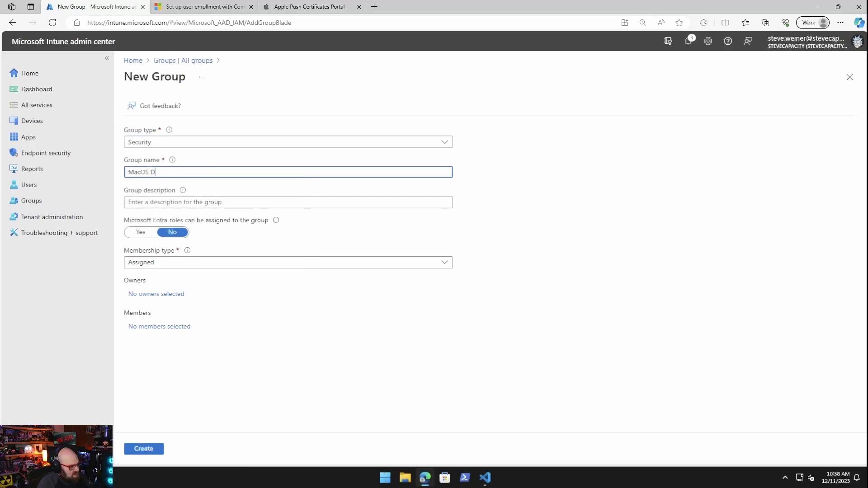
key(BackSpace)
text(devices)
text(ALL)
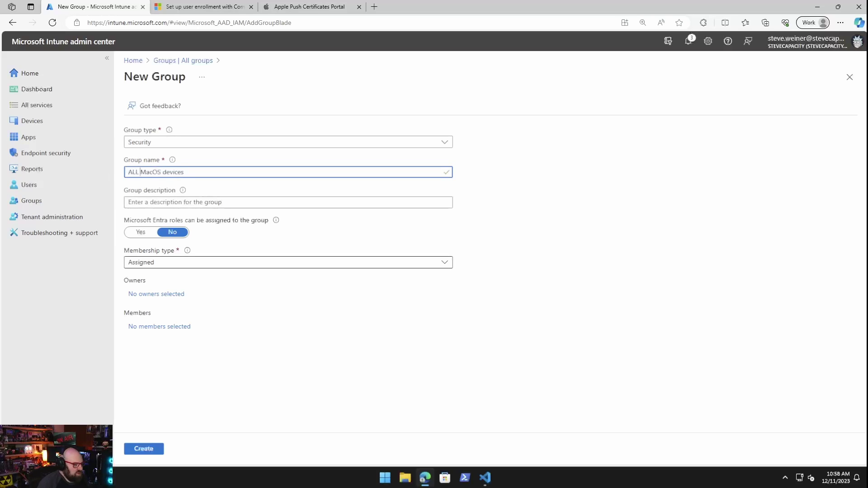
click(285, 262)
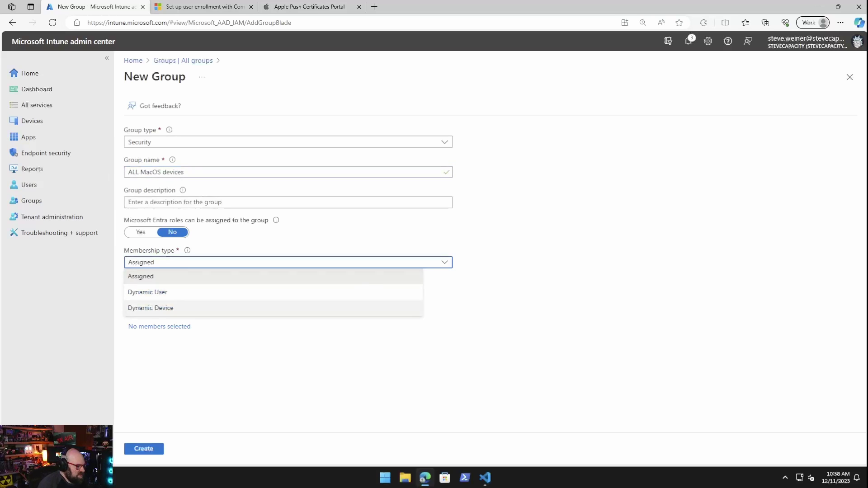
click(151, 308)
click(156, 326)
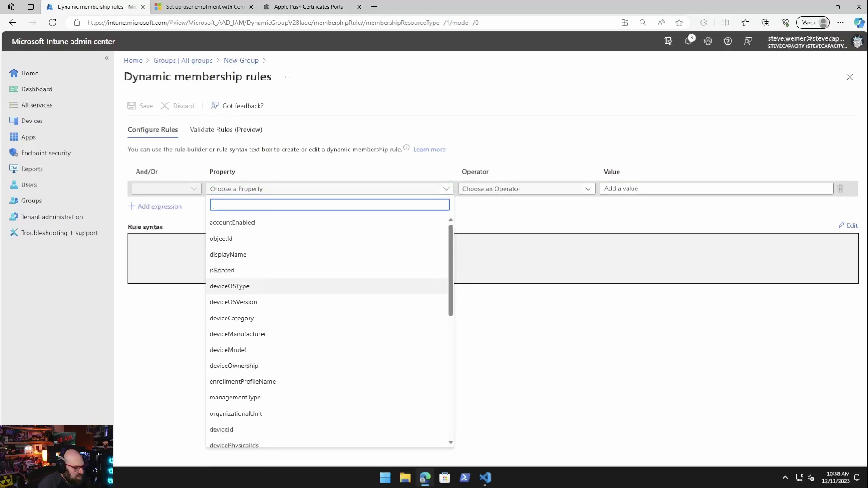
Step: Build the rule deviceOSType Equals macOS, save it, and create the ALL MacOS devices group
click(229, 286)
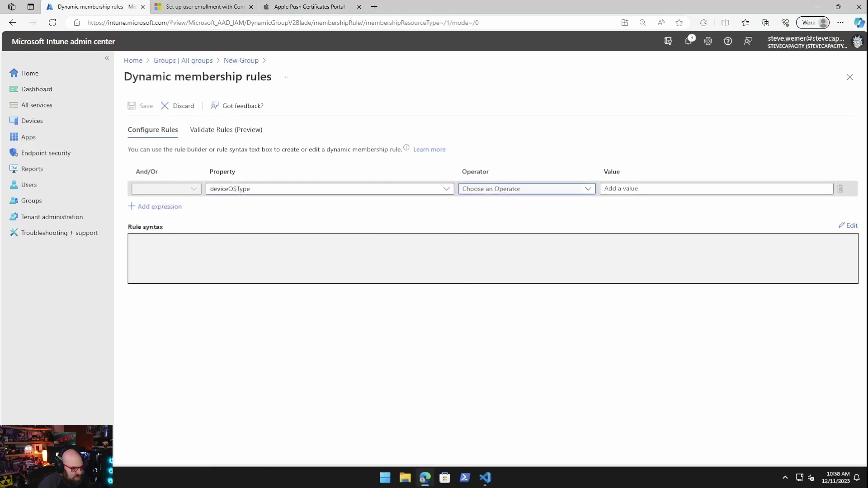
click(524, 188)
click(471, 286)
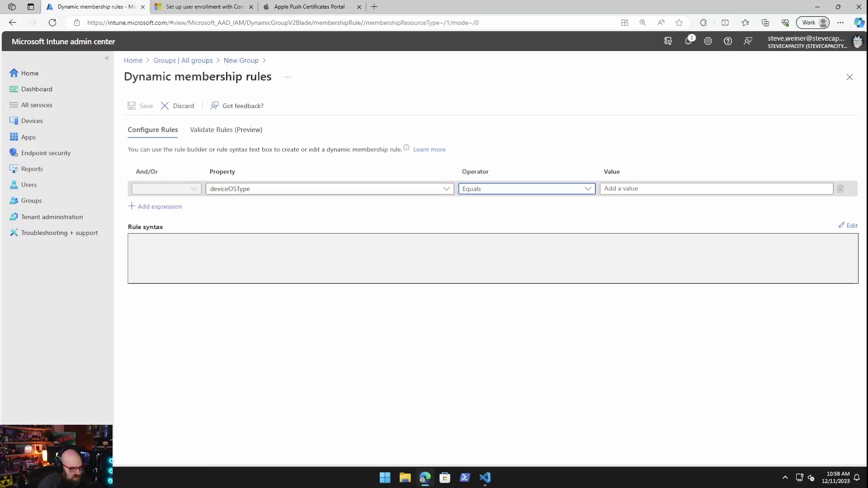
click(633, 189)
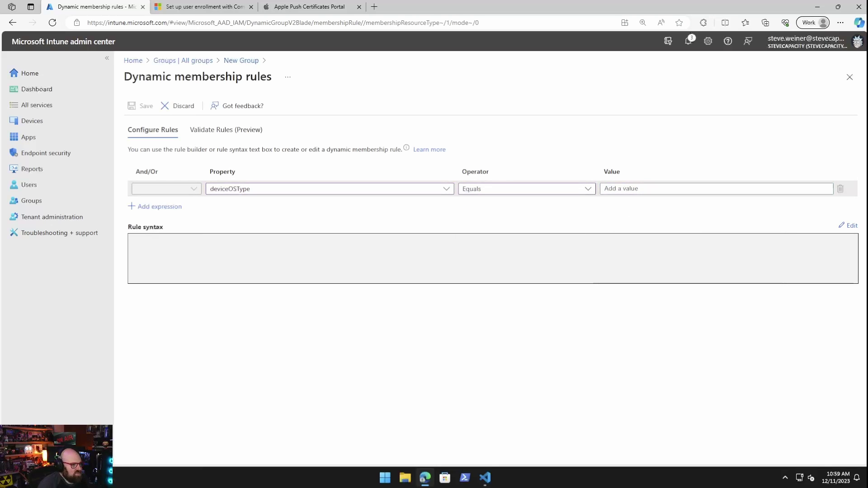
click(633, 188)
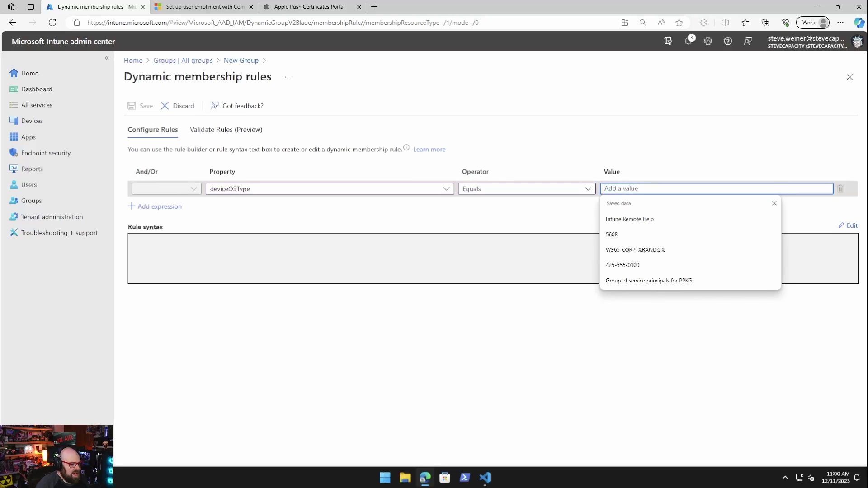
text(macOS)
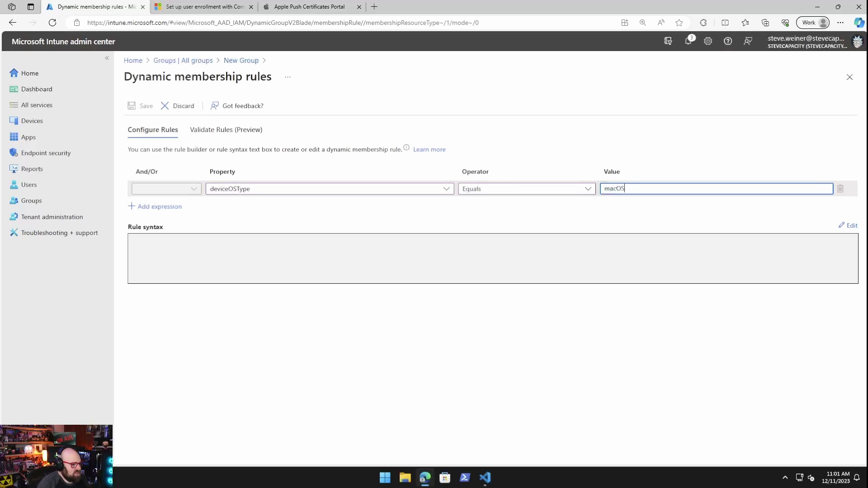
click(326, 189)
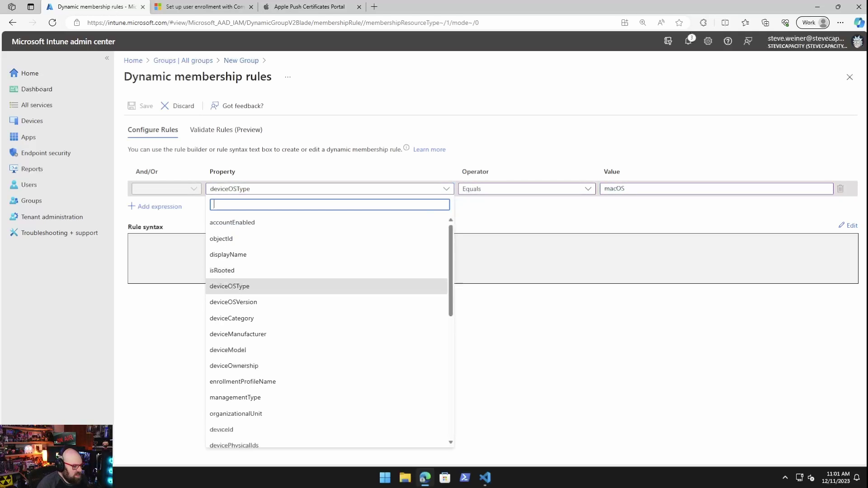
click(229, 286)
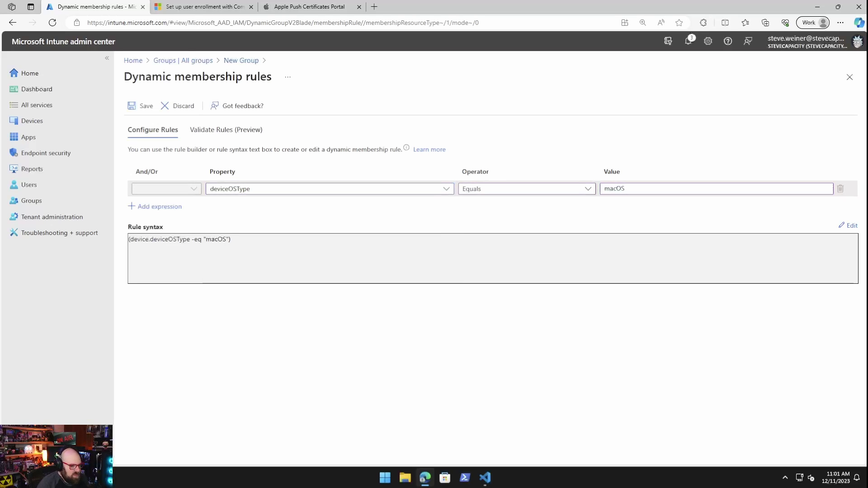
click(140, 106)
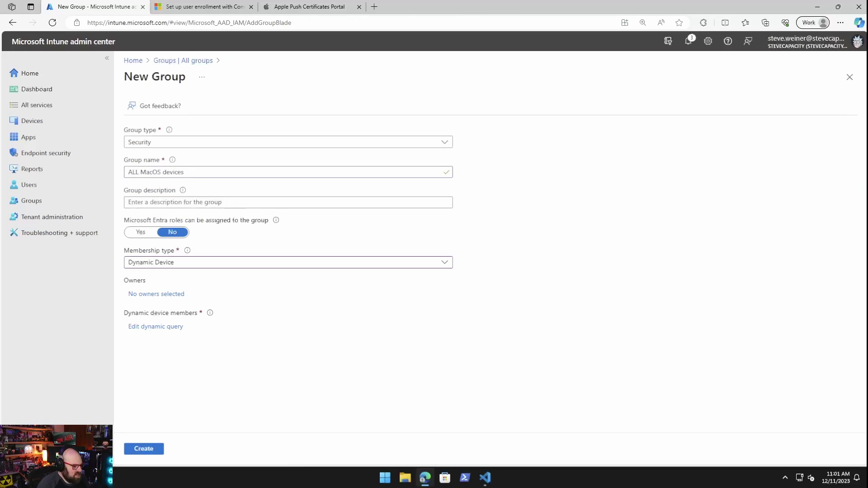
click(144, 449)
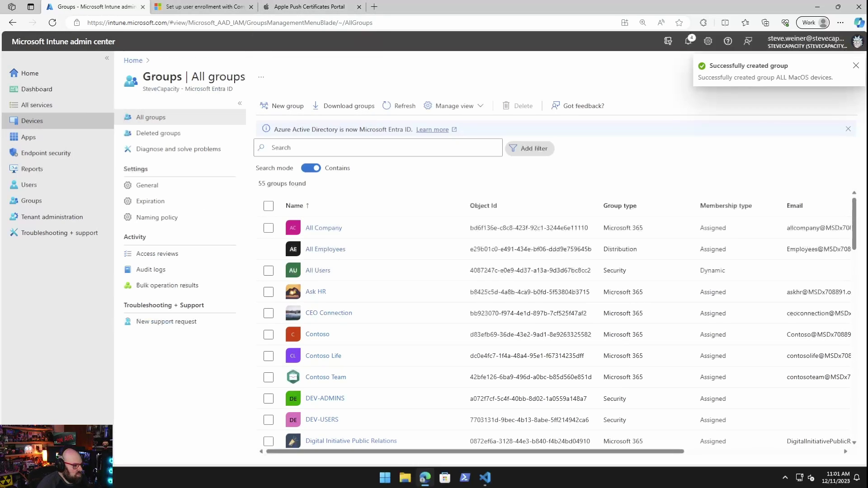
Step: Download the Company Portal installer via Enroll My Mac, allowing downloads from learn.microsoft.com
click(31, 121)
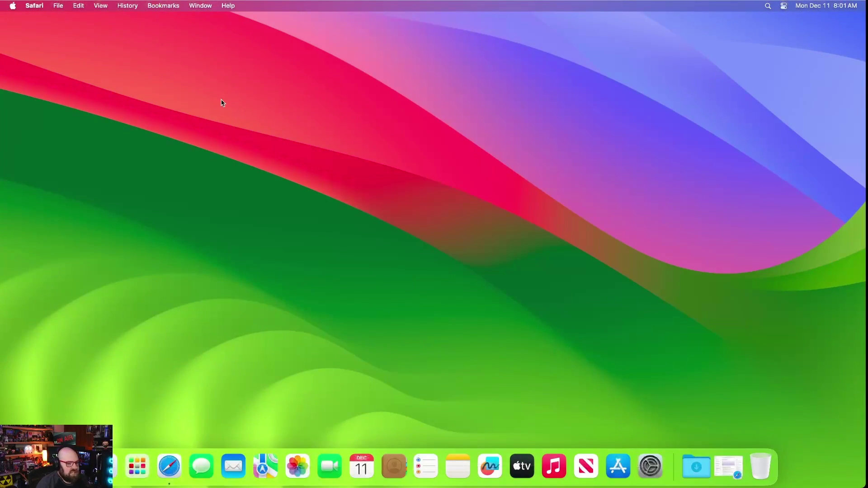
click(448, 171)
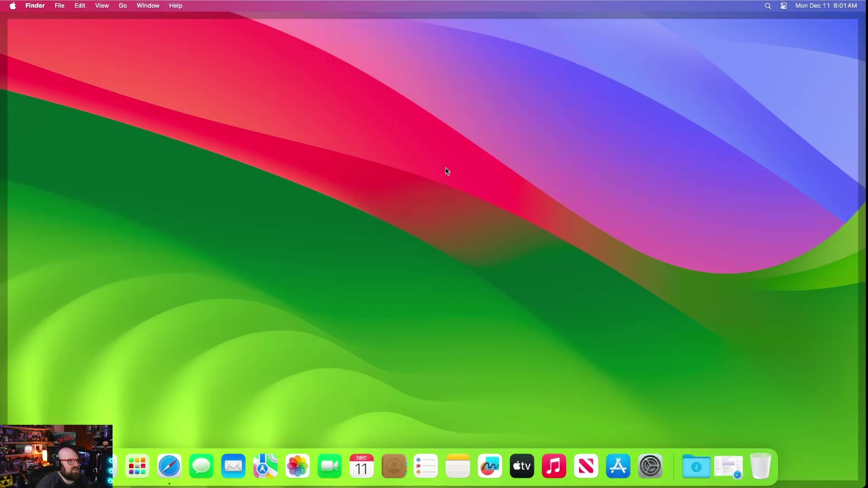
click(729, 462)
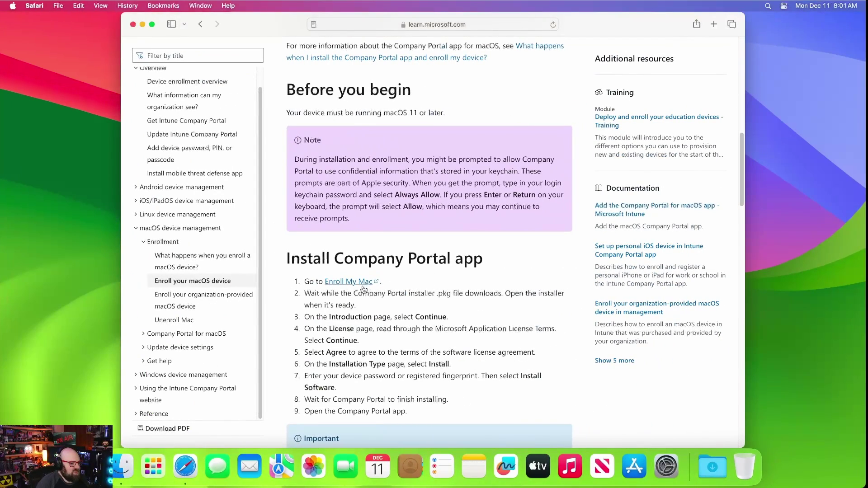
click(337, 283)
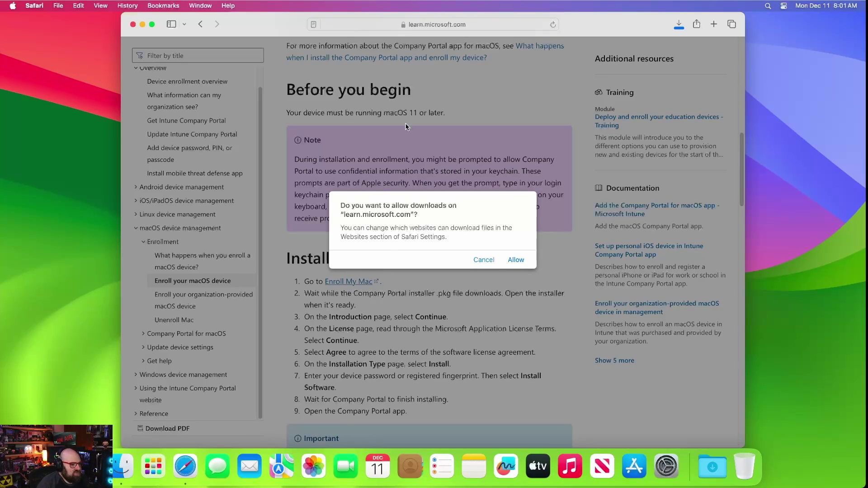
click(517, 260)
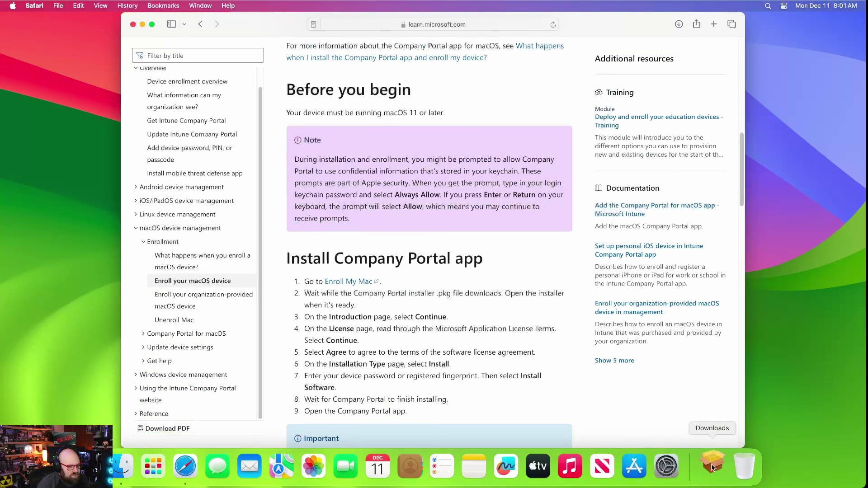
Step: Install Intune Company Portal from CompanyPortal-Installer.pkg with the admin password, then trash the package
click(705, 468)
click(709, 431)
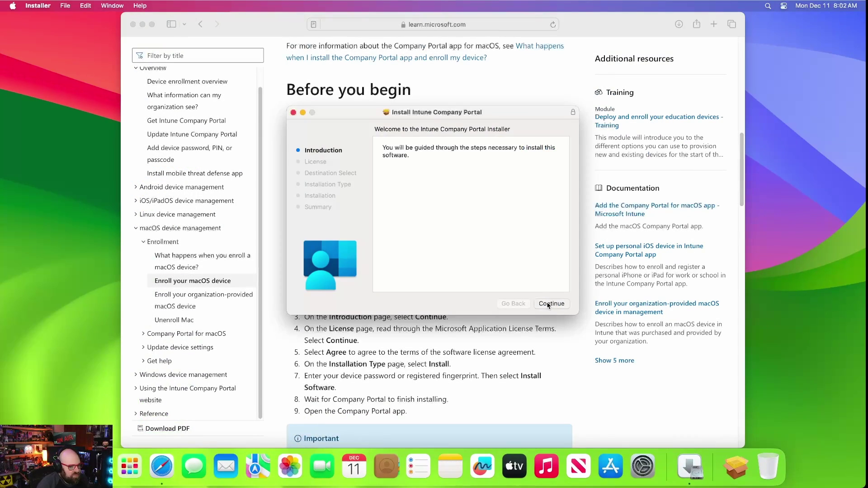
click(547, 303)
click(547, 303)
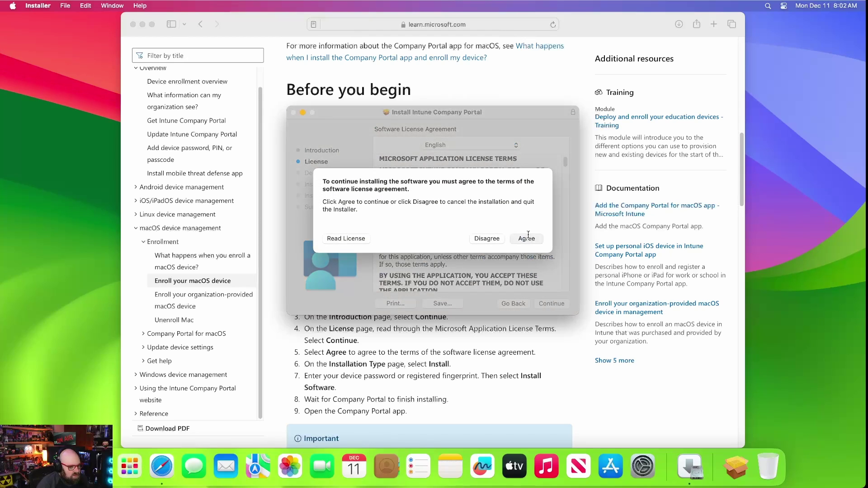
click(526, 238)
click(553, 303)
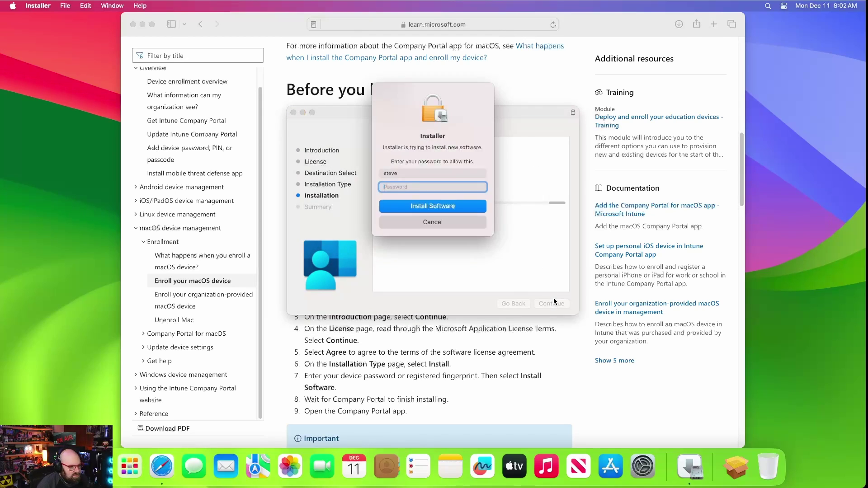
text(••••••)
key(Return)
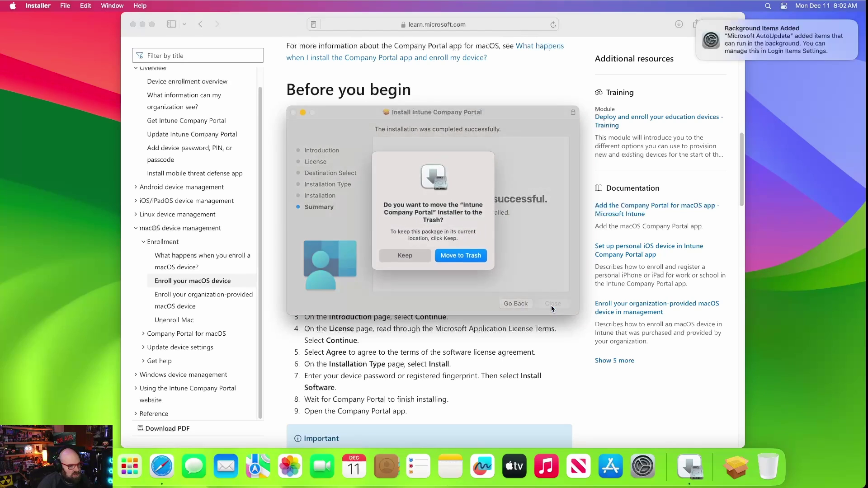
click(460, 255)
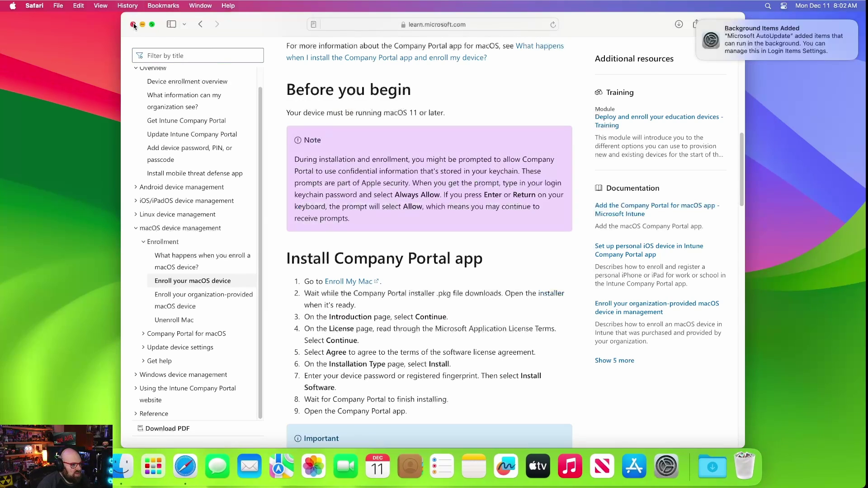
Step: Close the Microsoft Learn page and dismiss the AutoUpdate and background items notices
click(133, 25)
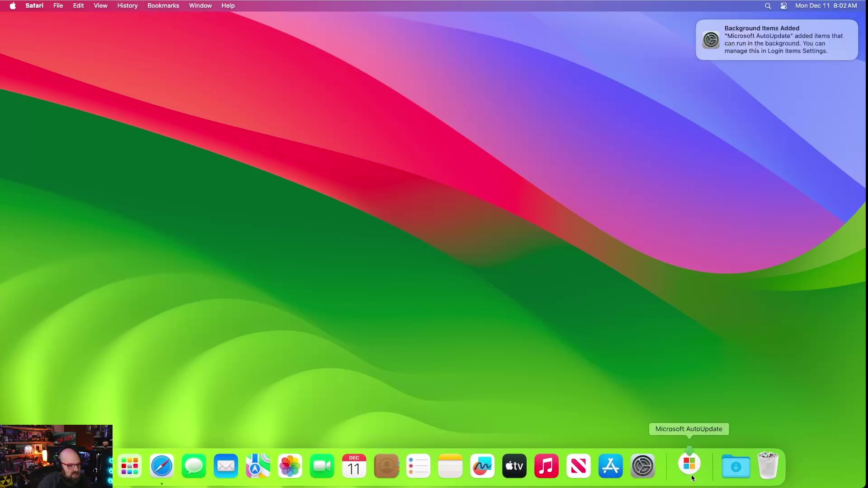
click(447, 308)
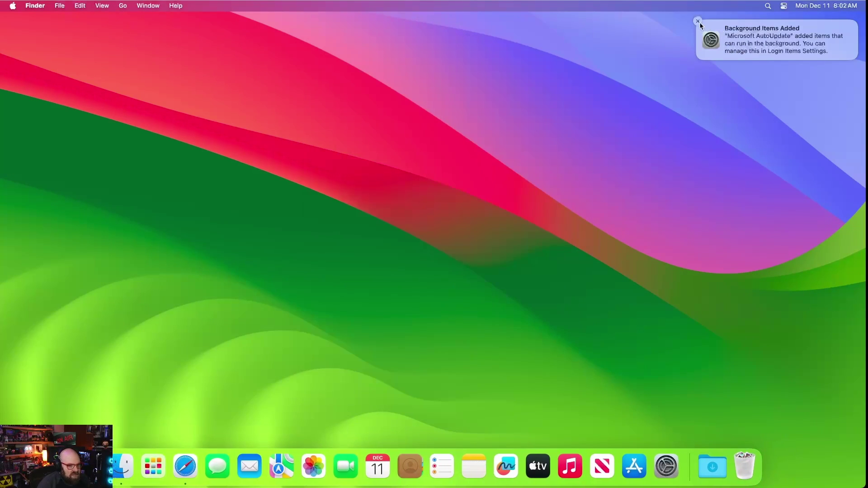
click(697, 22)
click(709, 462)
click(709, 462)
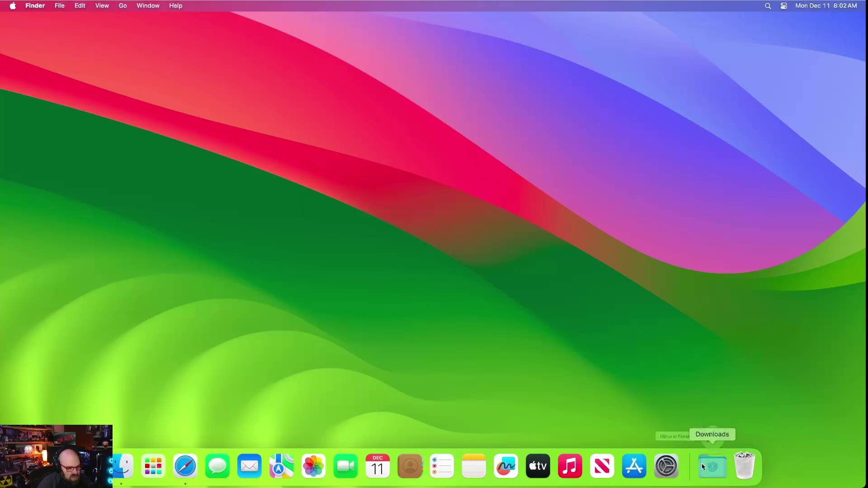
Step: Launch Company Portal from Launchpad and sign in with the work e-mail and password
click(153, 466)
click(346, 373)
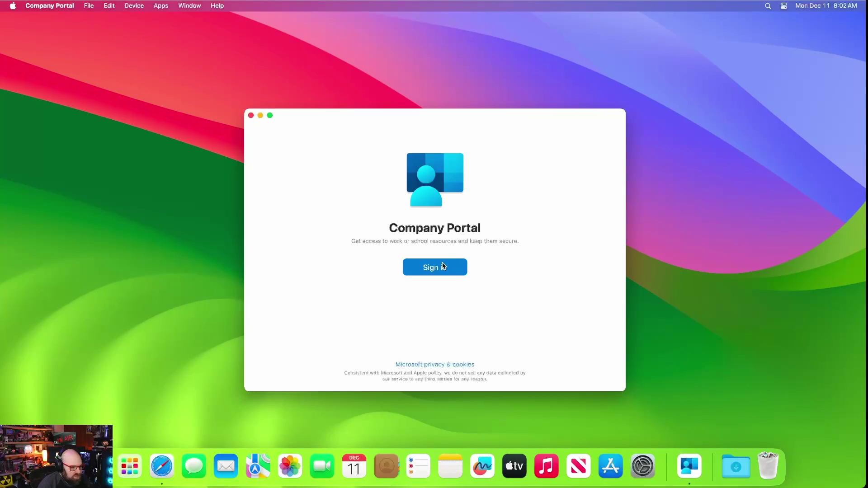
click(441, 264)
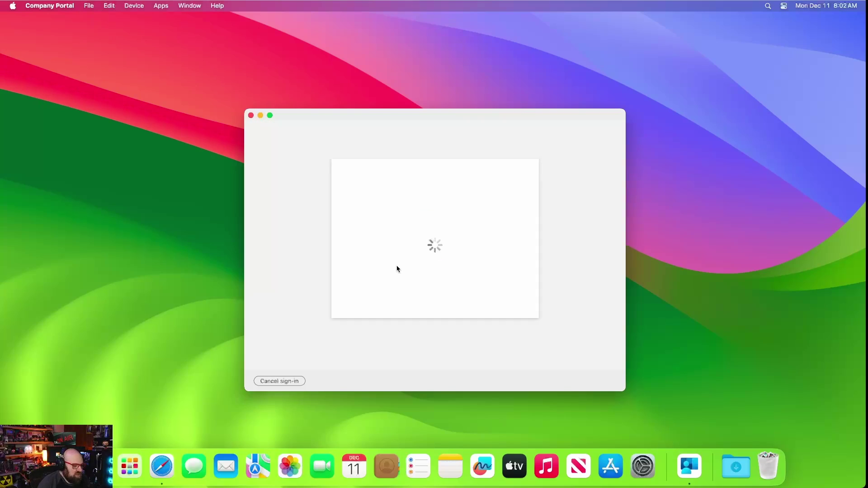
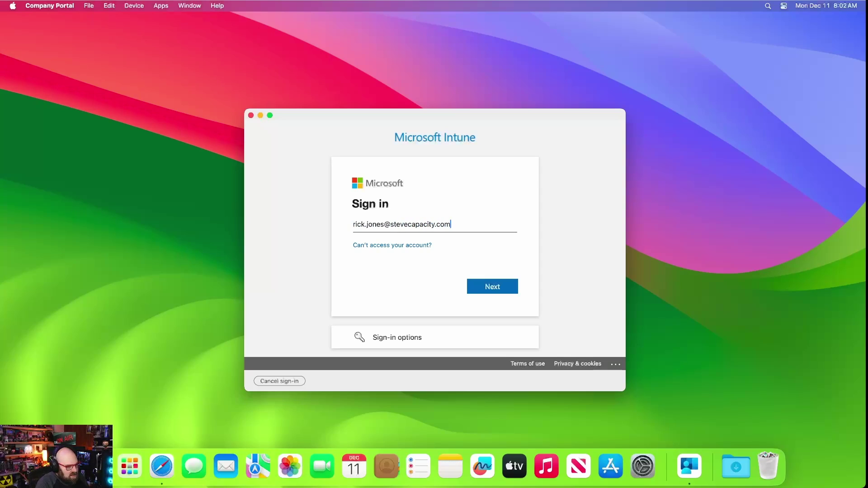
key(Return)
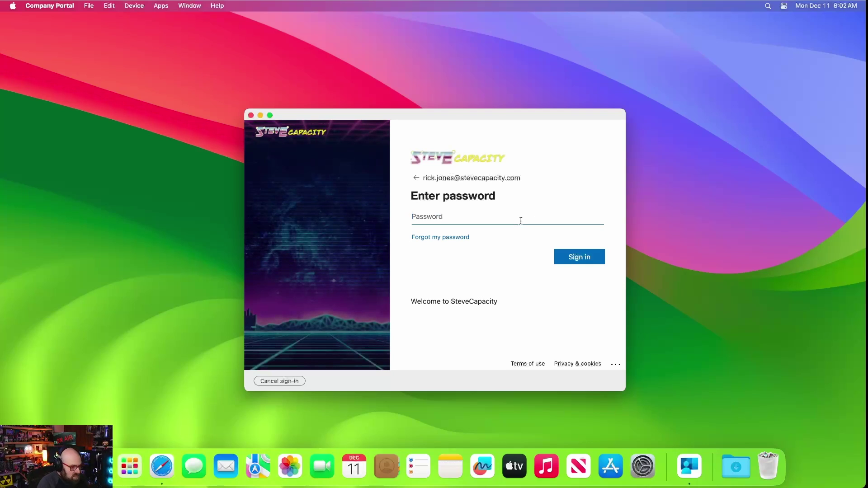
text(•••••••••••••••)
key(Return)
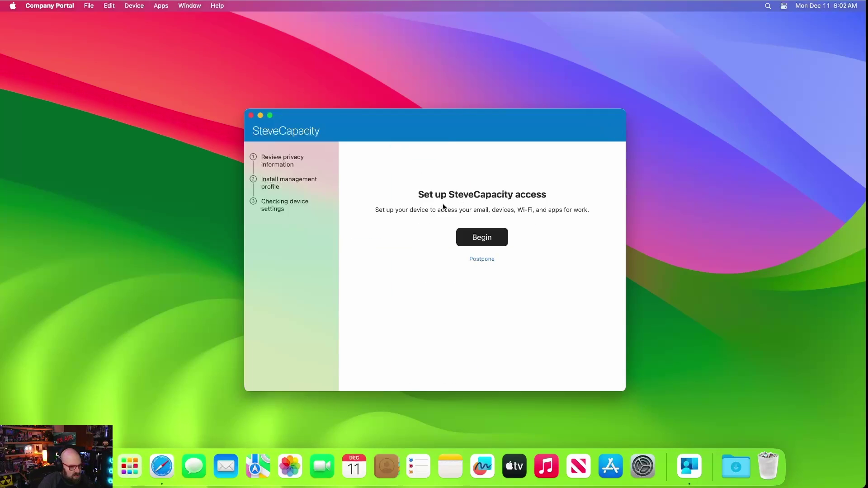
Step: Begin work access setup, accept the privacy information, and download the management profile
click(484, 238)
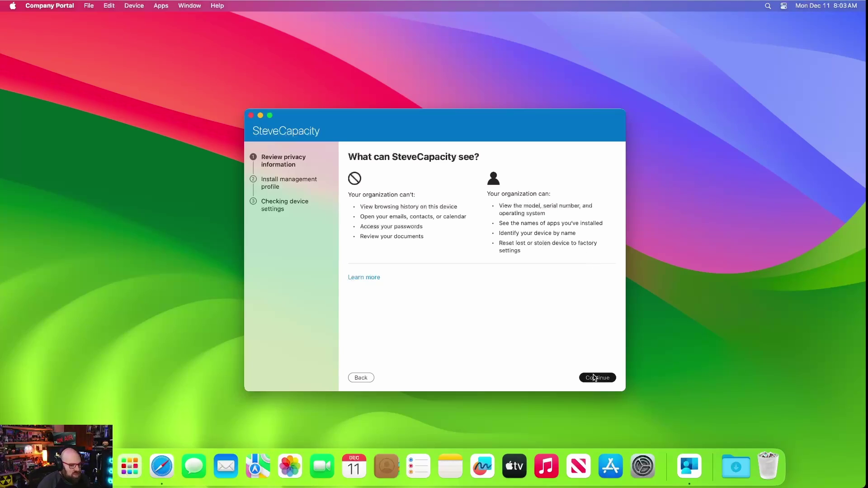
click(594, 378)
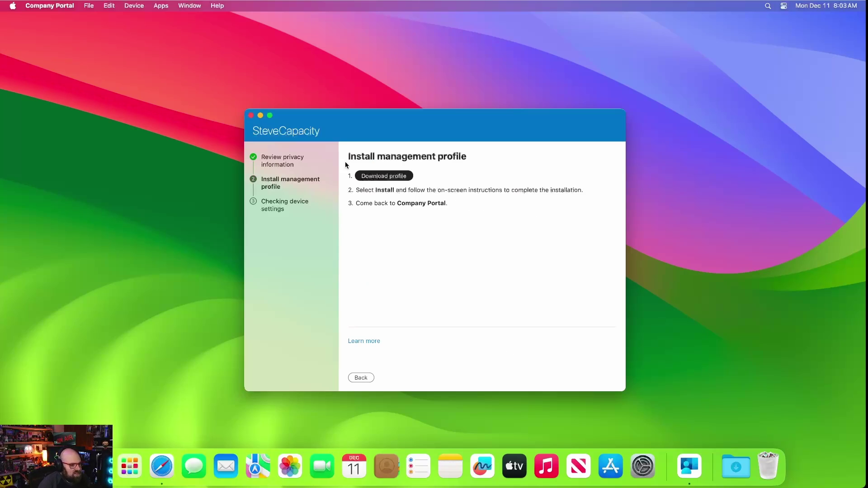
click(387, 176)
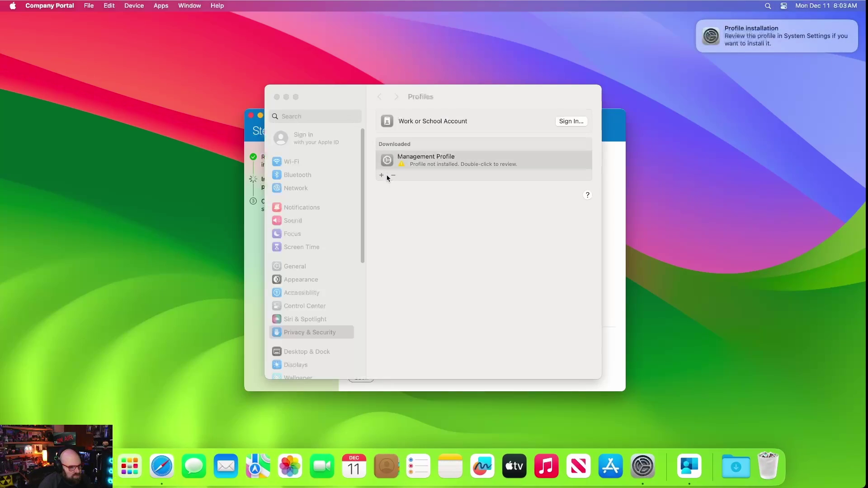
Step: Install the Management Profile from Profiles with the account password, then move Settings aside
click(462, 167)
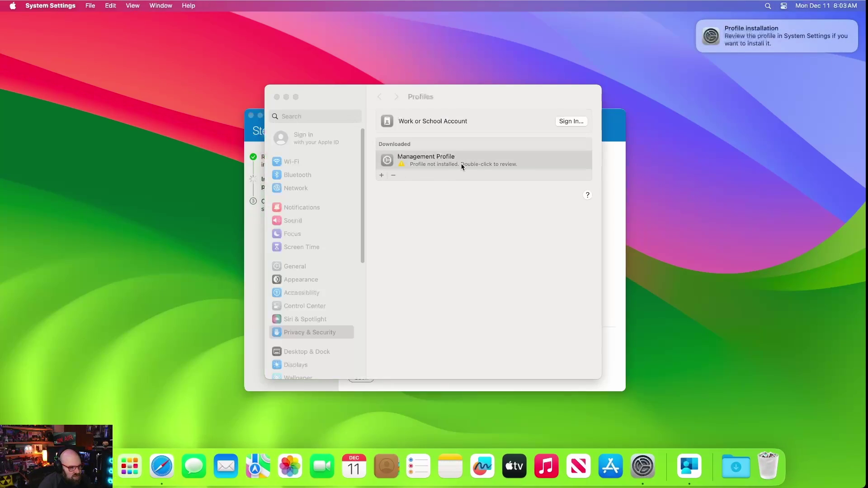
double_click(486, 165)
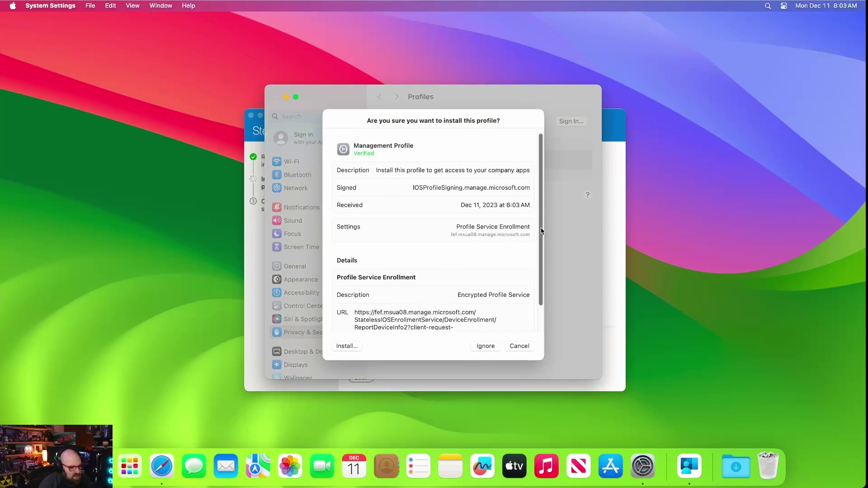
drag(542, 233, 545, 264)
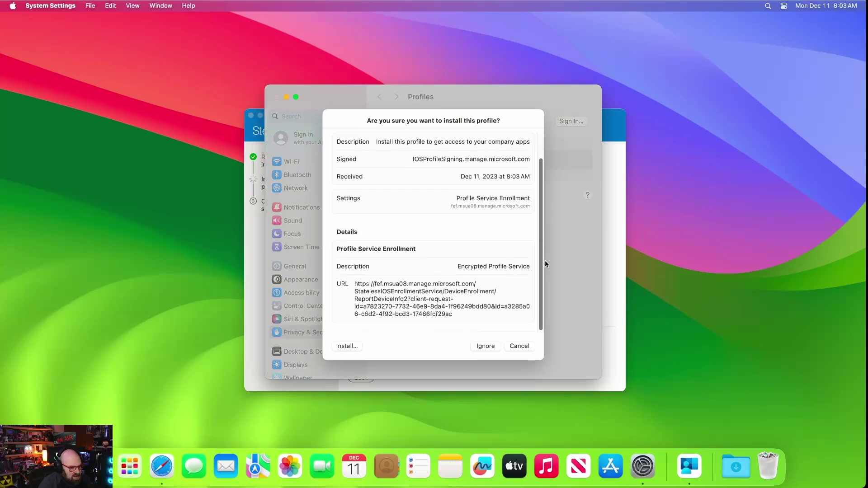
click(347, 346)
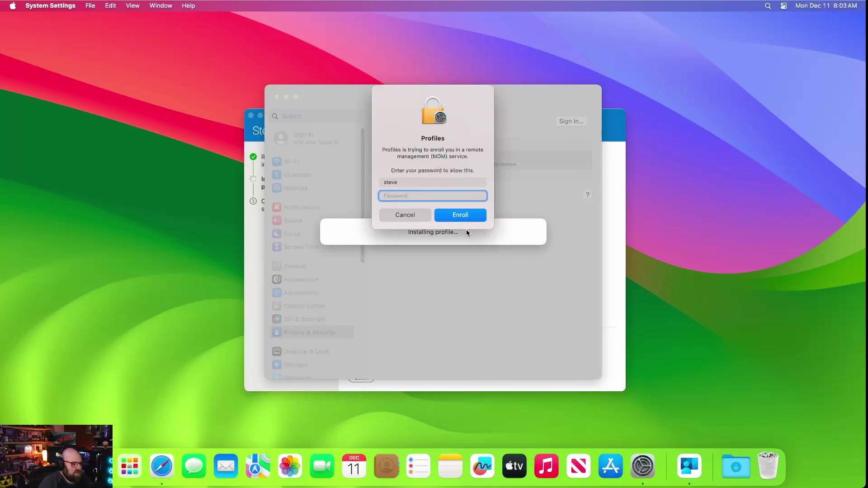
text(*******)
key(Return)
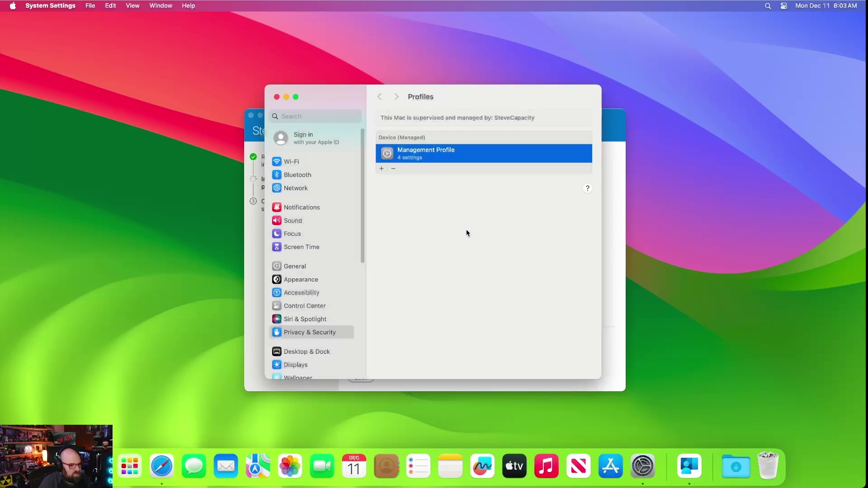
drag(476, 96, 630, 108)
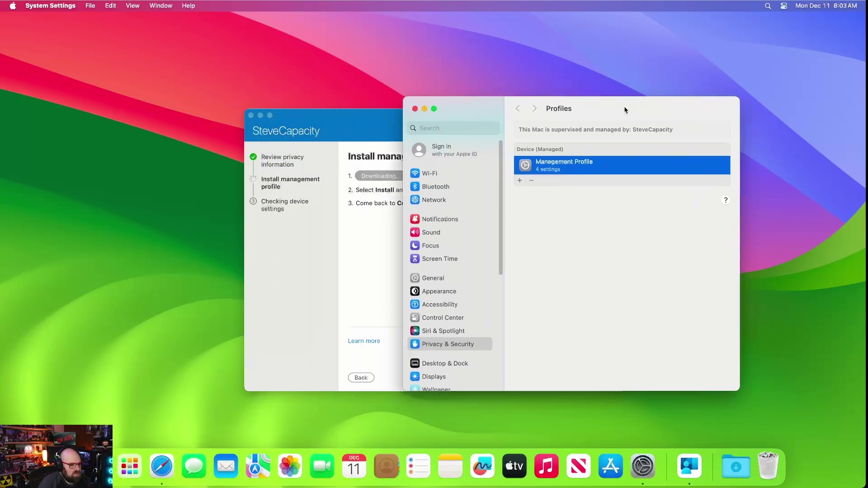
Step: Place Company Portal beside Settings and choose Done once the device settings check completes
click(335, 122)
drag(335, 122, 230, 115)
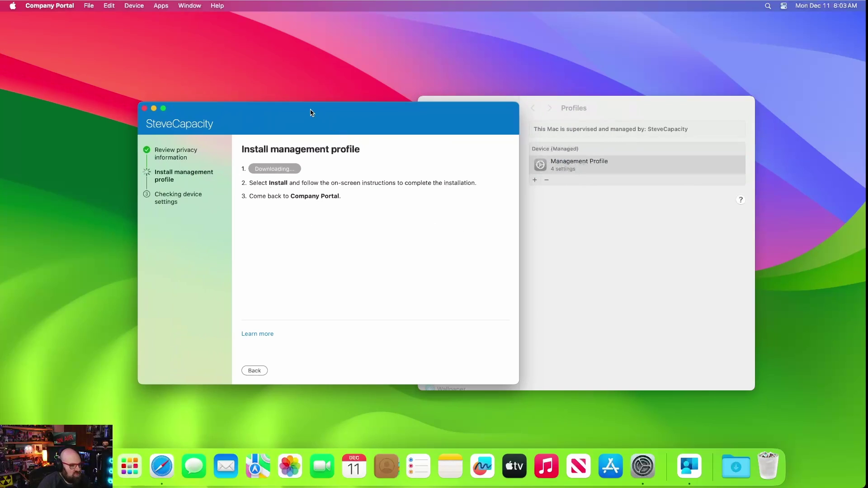
drag(312, 113, 224, 104)
drag(483, 106, 524, 102)
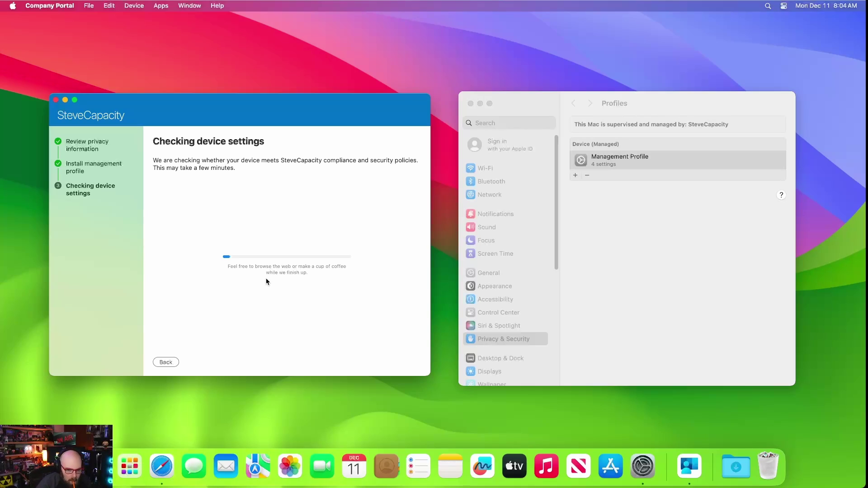
click(289, 236)
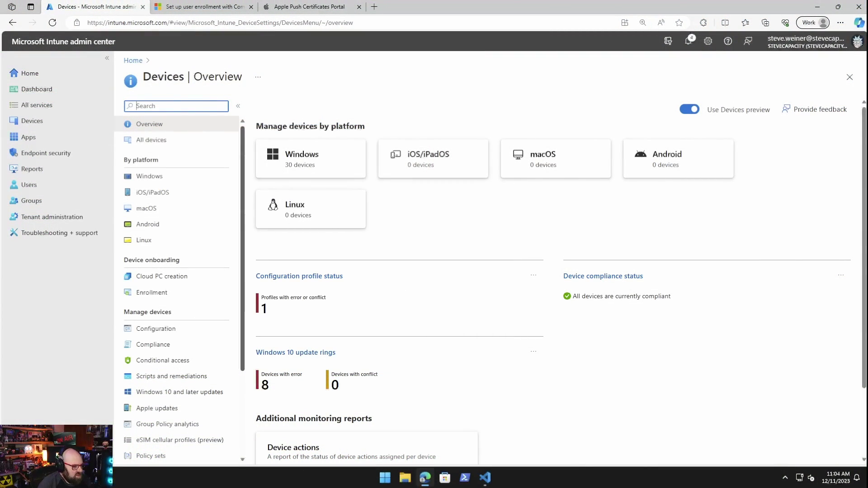
Step: Go from the macOS devices card through macOS enrollment to the Configuration profiles list
click(556, 159)
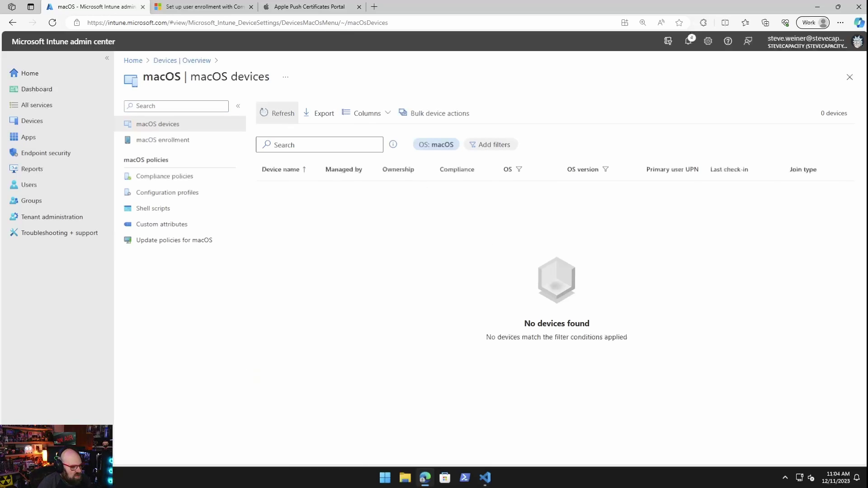
click(277, 113)
click(163, 140)
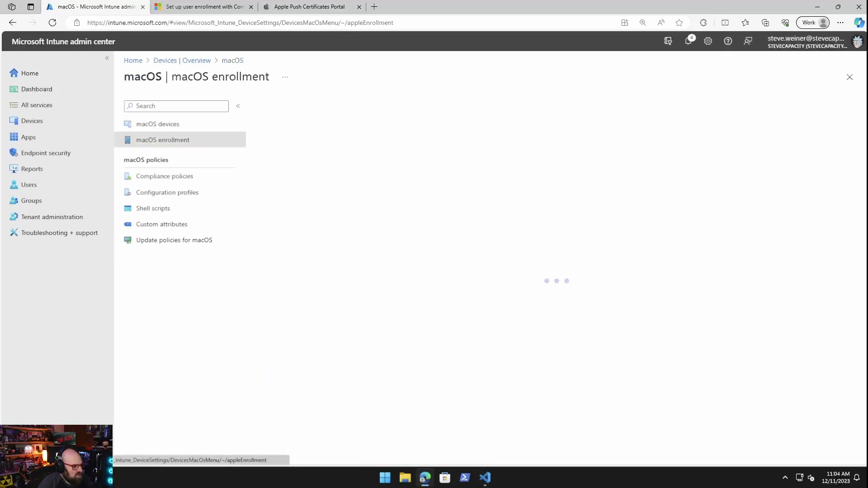
click(167, 192)
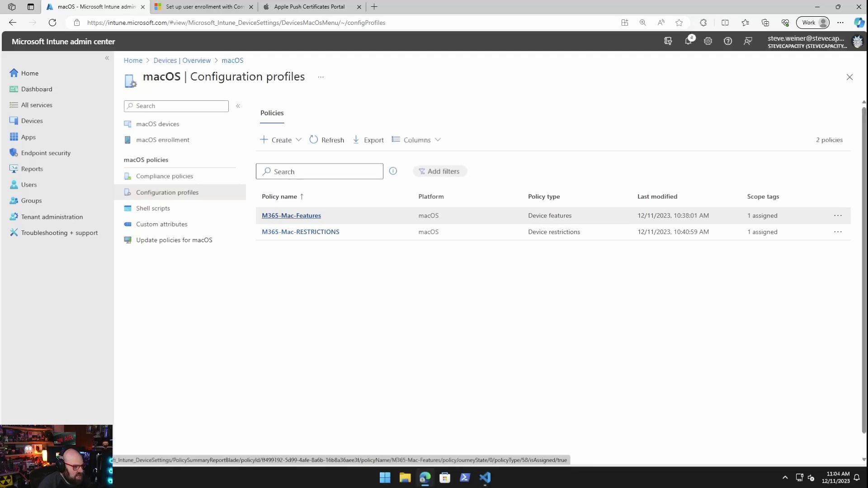
Step: Open M365-Mac-RESTRICTIONS and expand Connected devices to confirm Block Apple Music and Block AirDrop
click(301, 232)
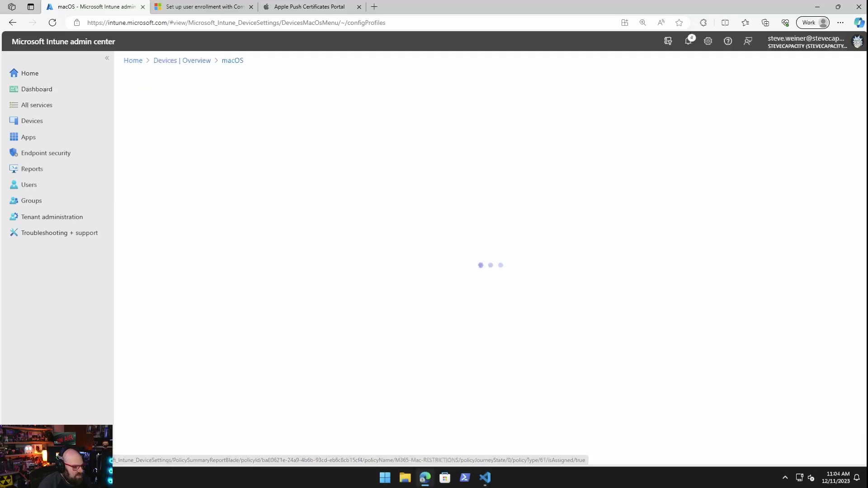
scroll(301, 271, down, 3)
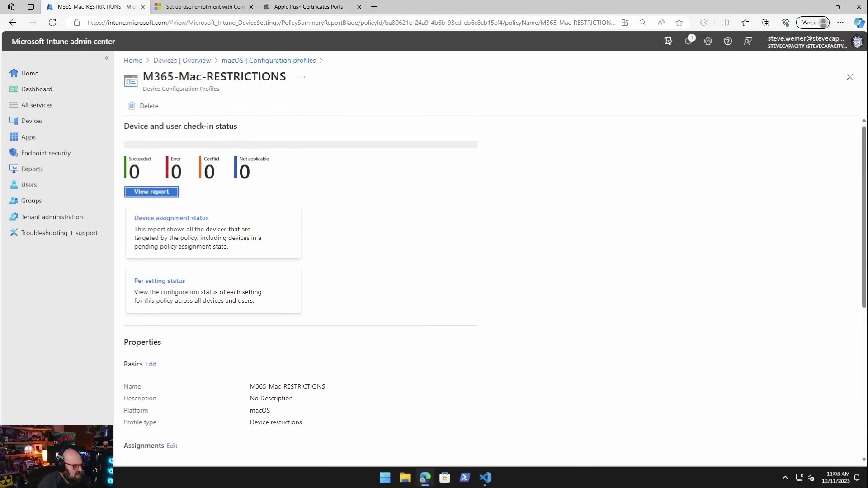
scroll(301, 271, down, 6)
scroll(300, 271, down, 1)
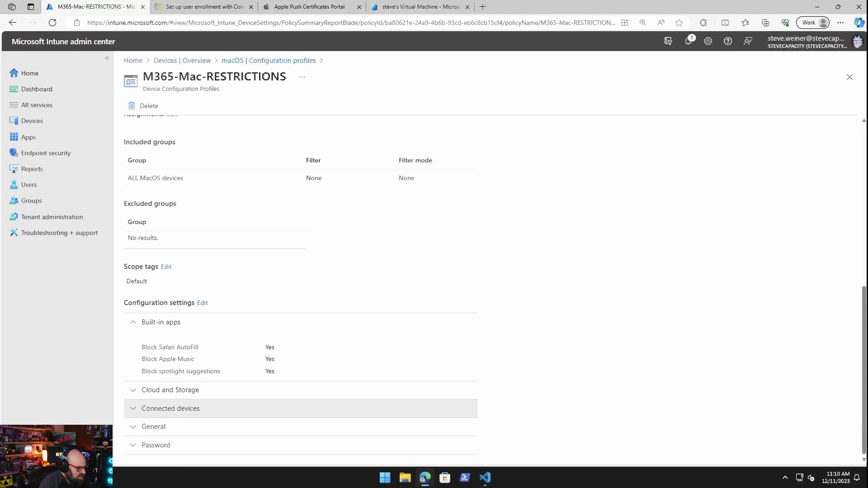
click(170, 408)
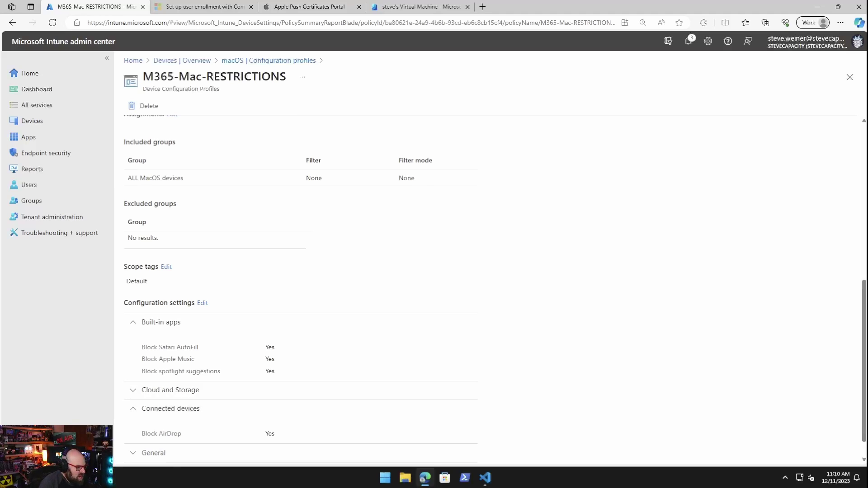
scroll(495, 286, down, 1)
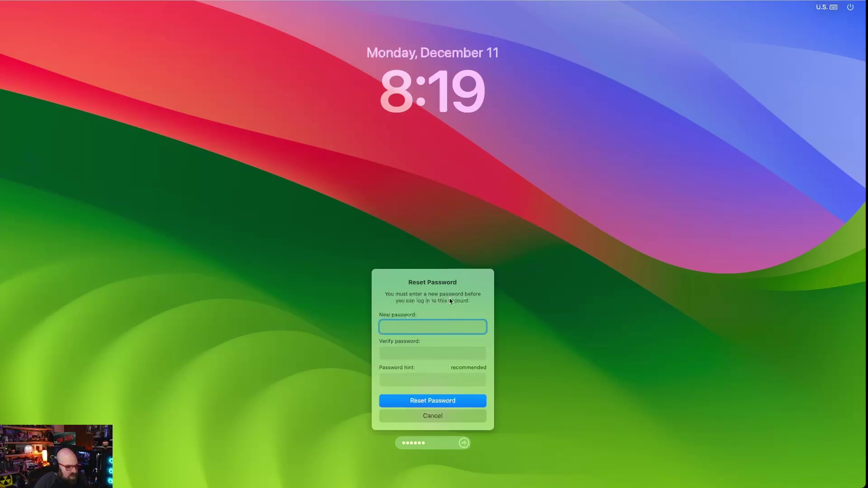
Step: Enter and verify a new account password in the Reset Password dialog and sign in
text(a)
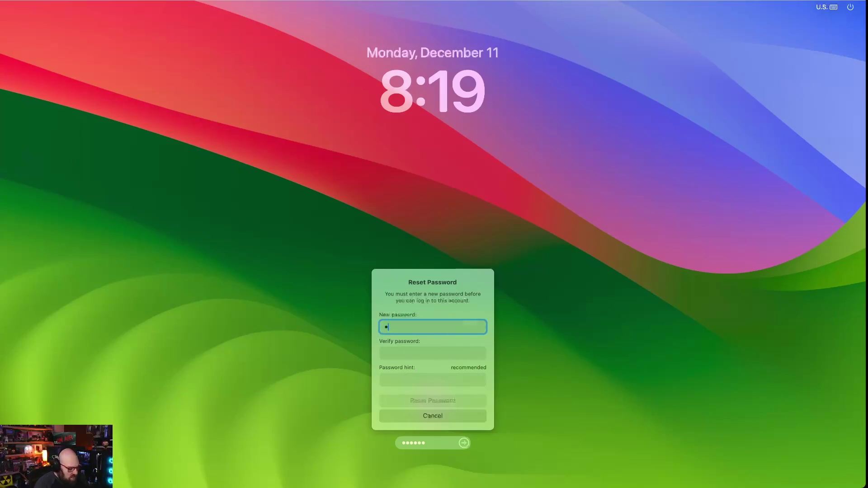
text(••••••)
key(Tab)
text(•)
key(shift+Tab)
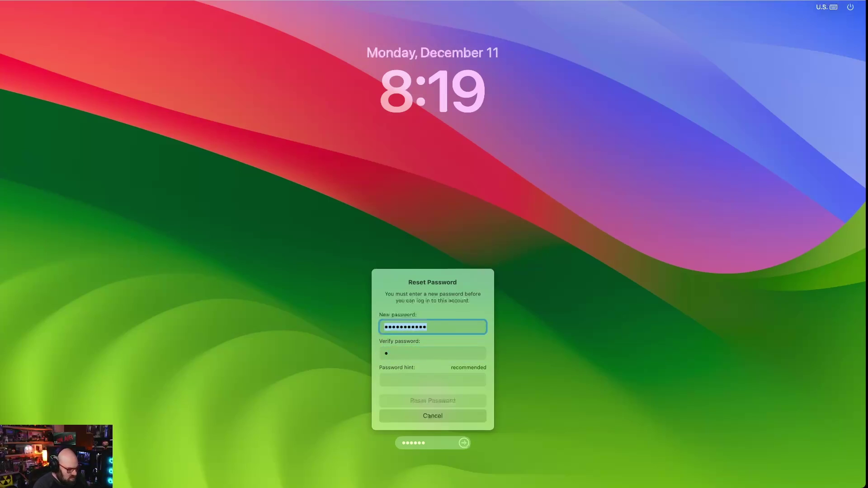
text(•••••••••••••)
key(Escape)
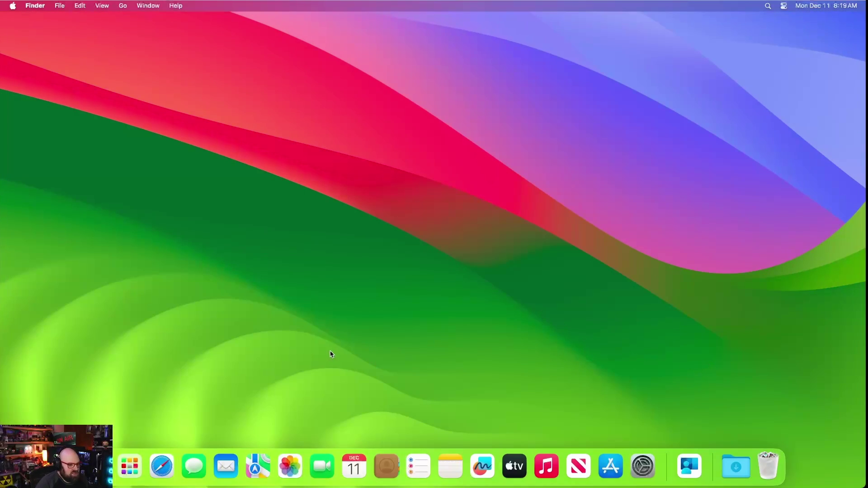
Step: Test Music, then attempt an Apple ID sign-in and dismiss the Verification Failed alert
click(545, 466)
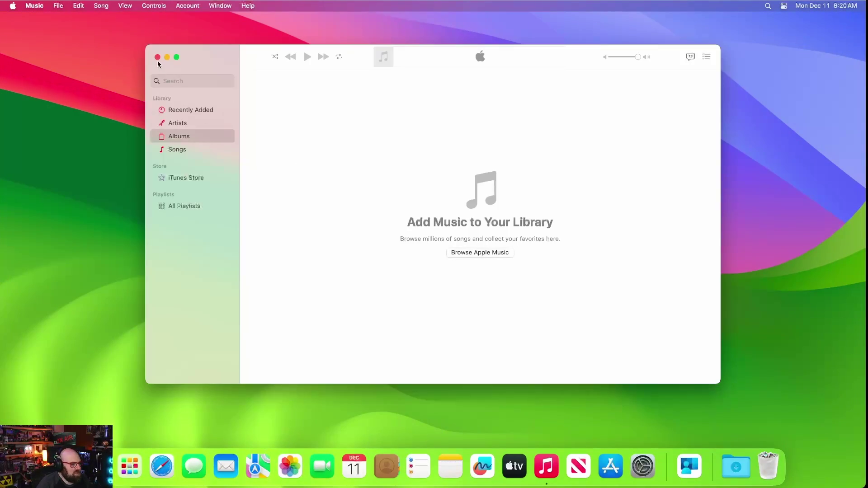
click(157, 57)
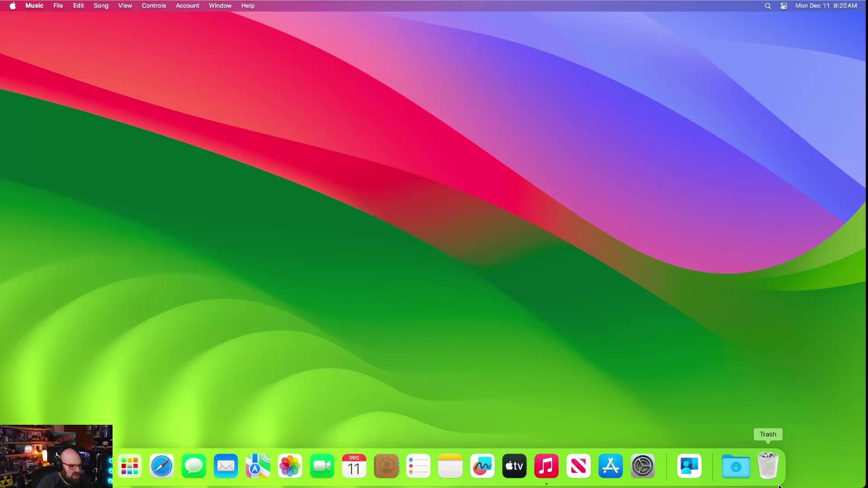
click(643, 465)
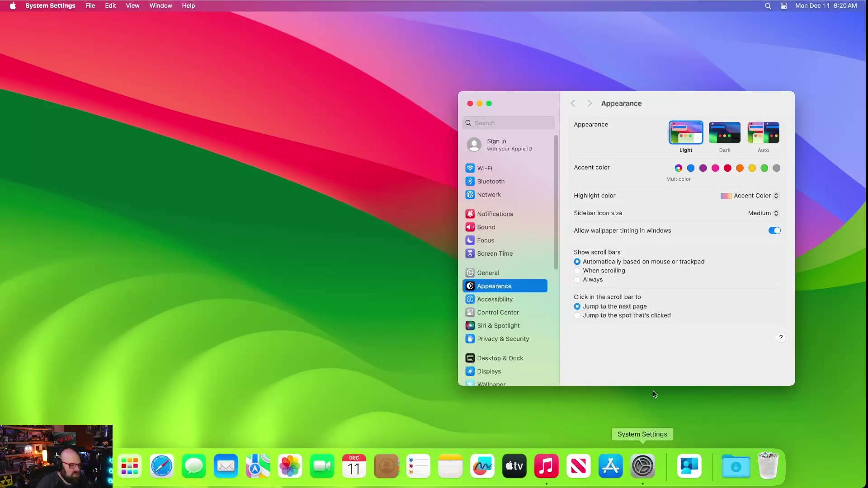
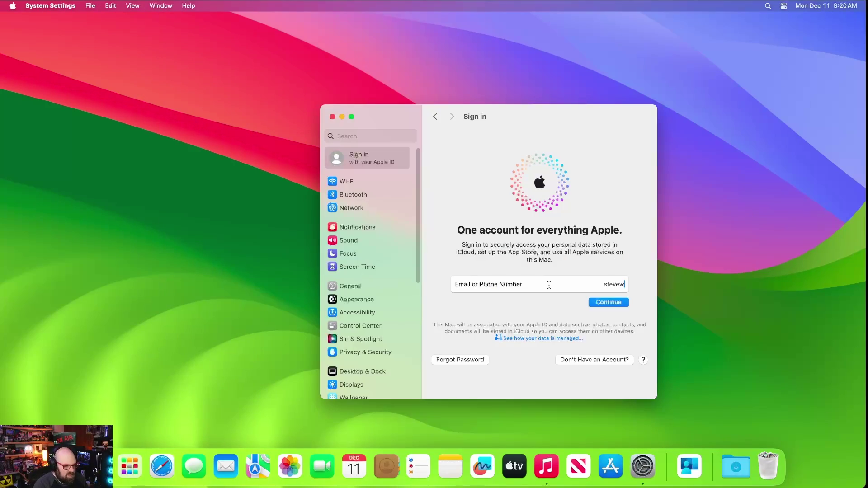
key(Return)
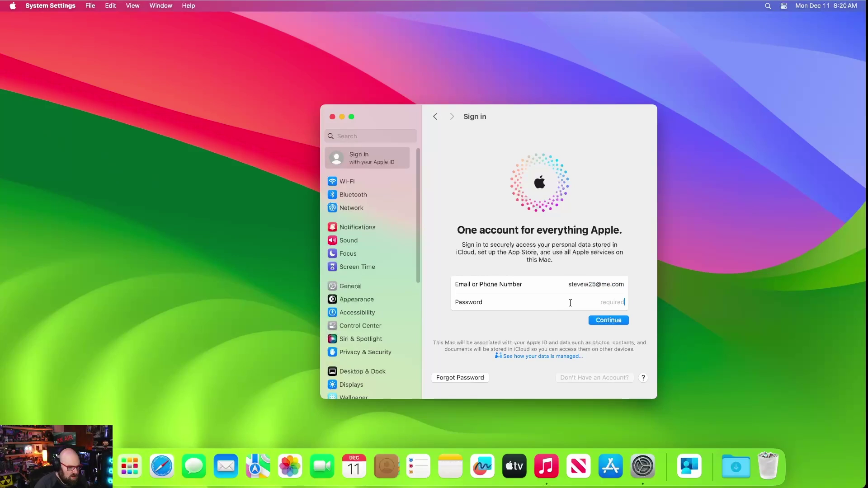
text(•)
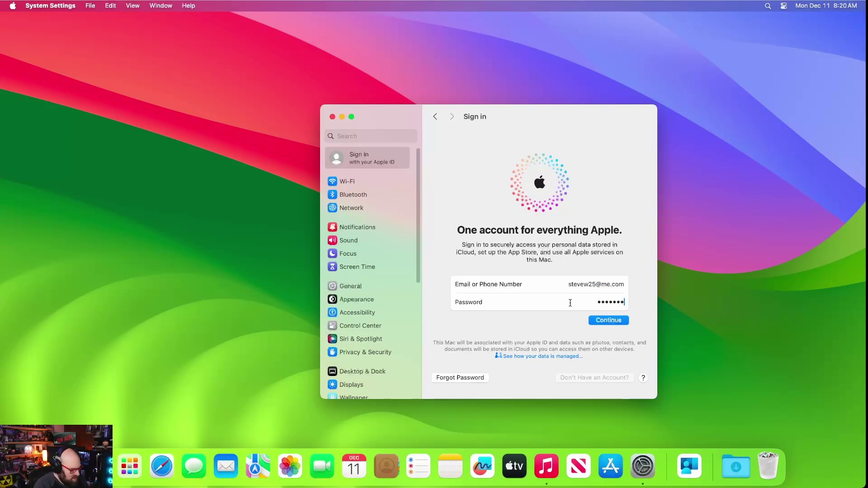
key(Return)
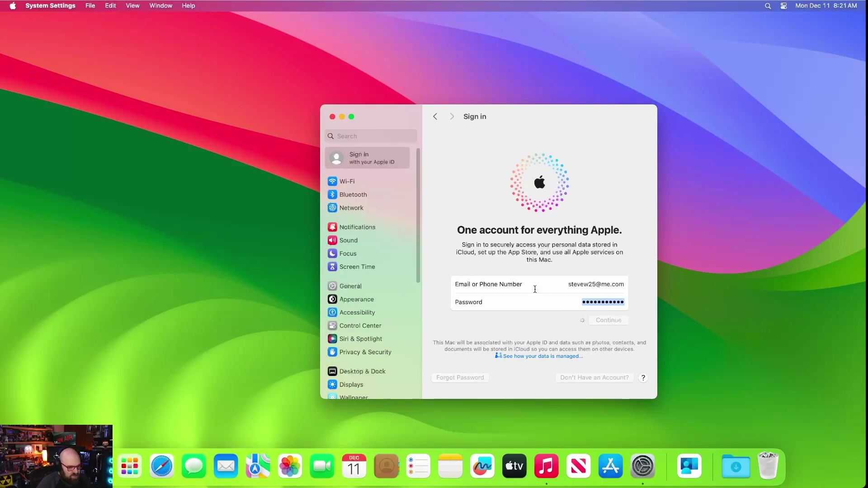
click(527, 290)
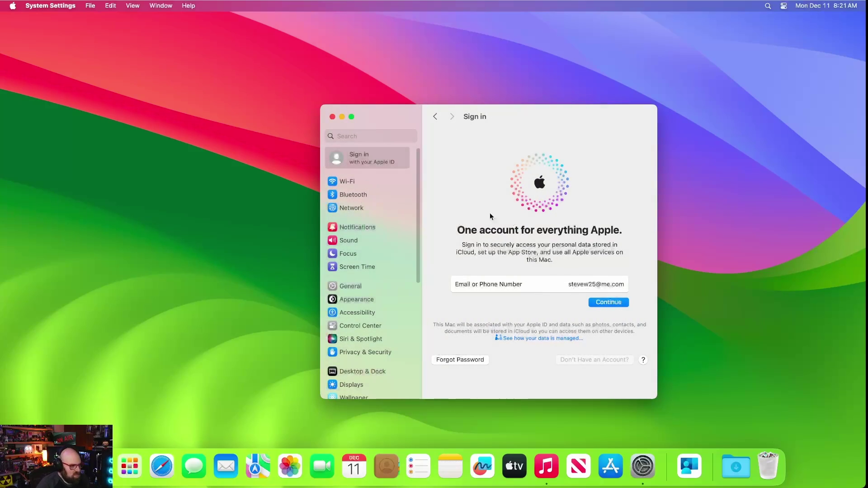
Step: Reopen System Settings and search 'aird' to reach AirDrop & Handoff, showing AirDrop off and profile-managed
click(332, 118)
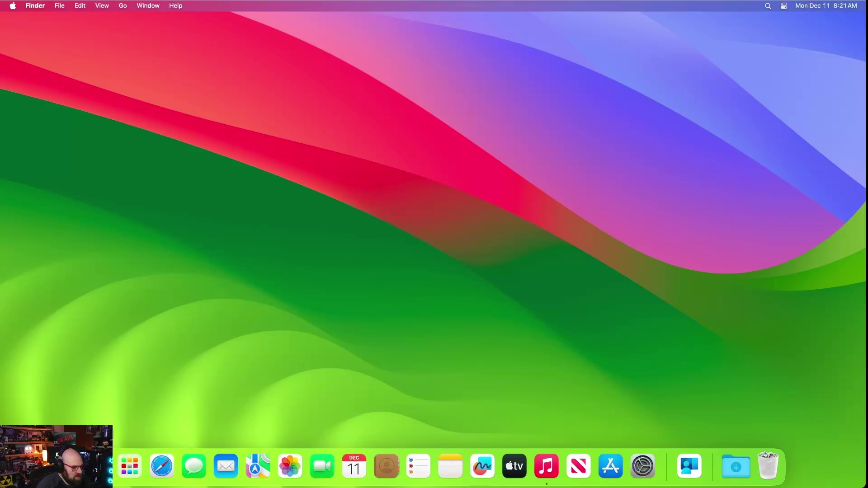
click(97, 465)
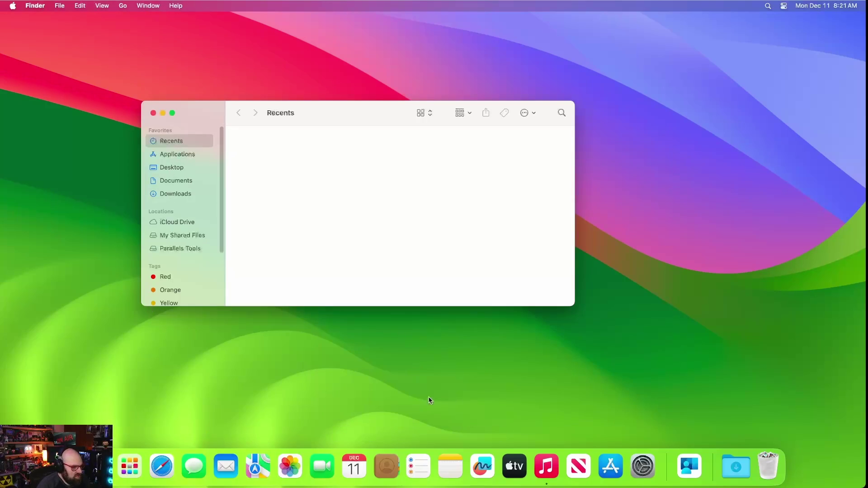
click(643, 466)
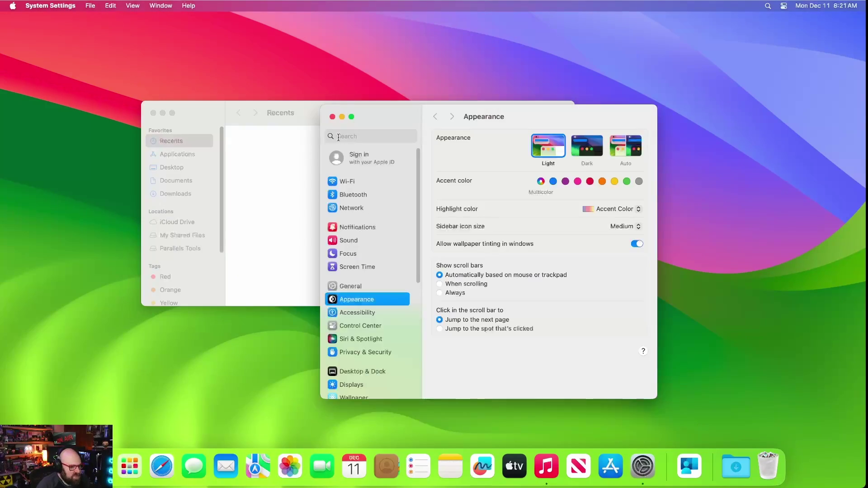
click(347, 136)
text(aird)
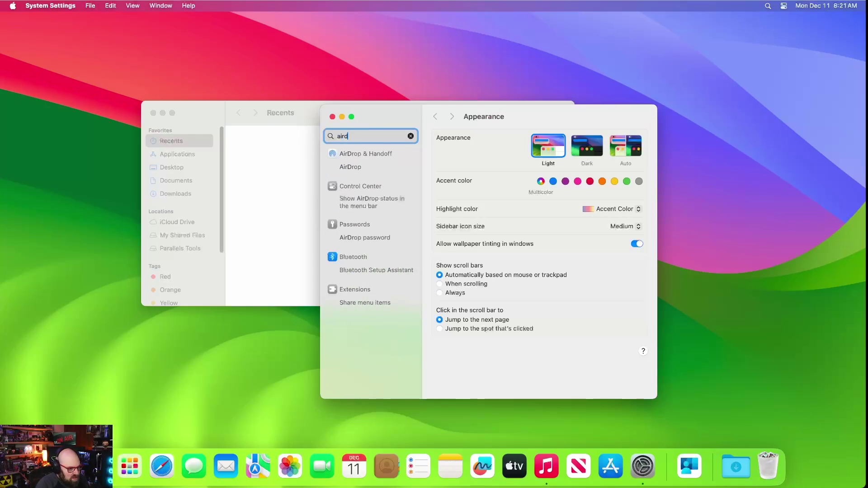
click(366, 154)
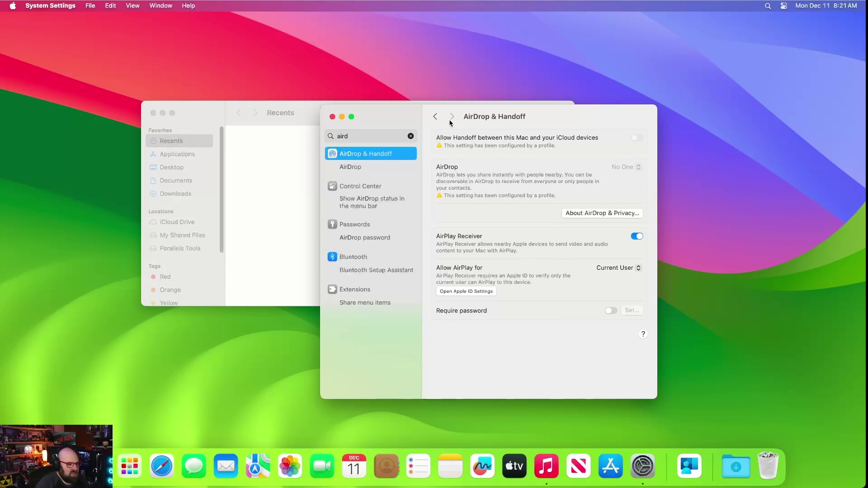
drag(504, 117, 478, 139)
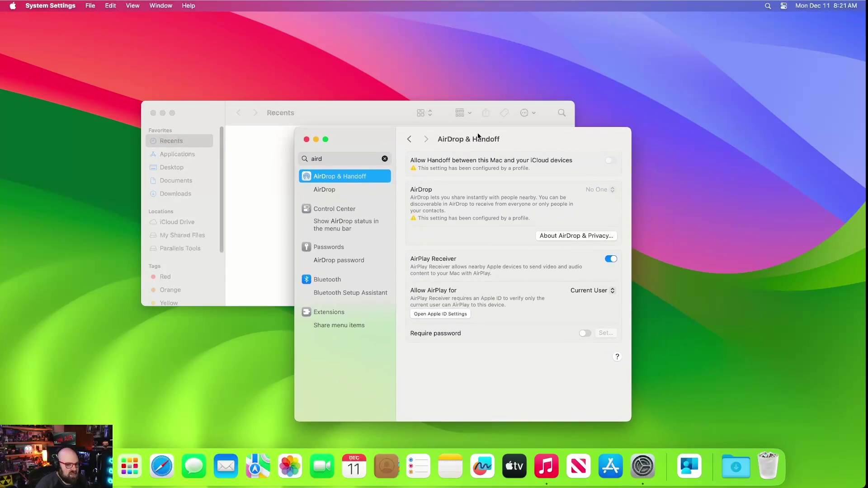